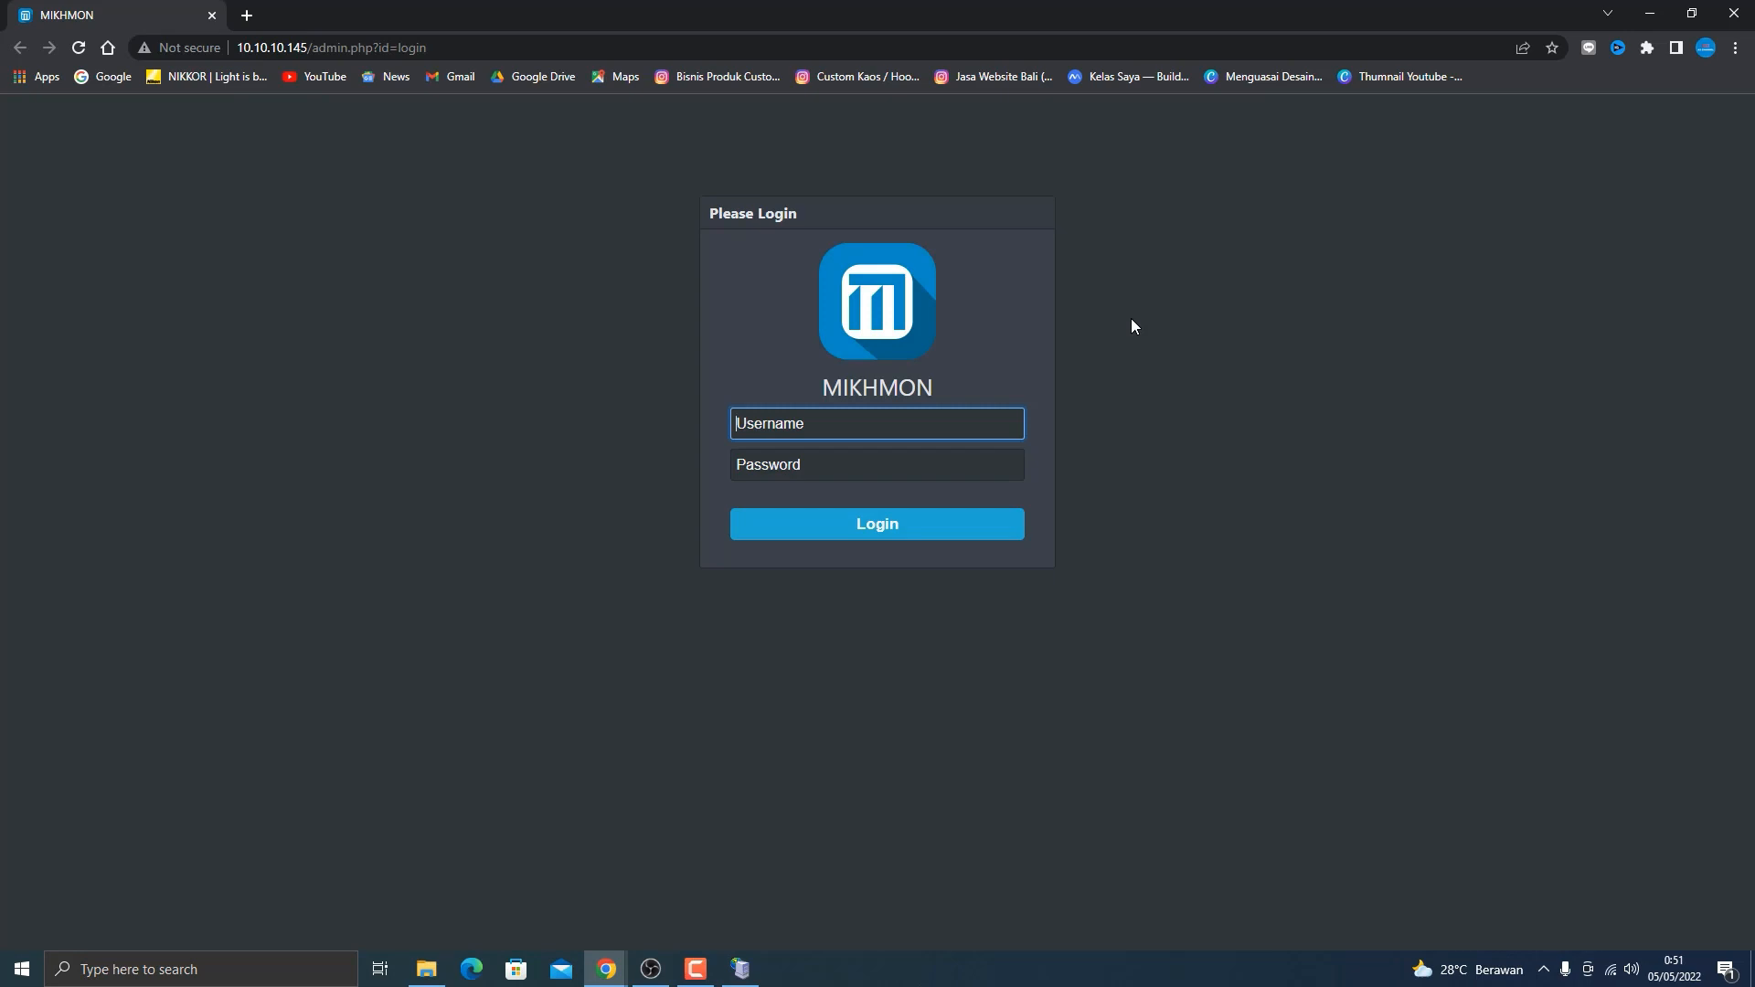
# Step: Log in as admin with the account password and open the a3connect router session
pyautogui.write('admin')
pyautogui.press('Tab')
pyautogui.write('*****')
pyautogui.press('Return')
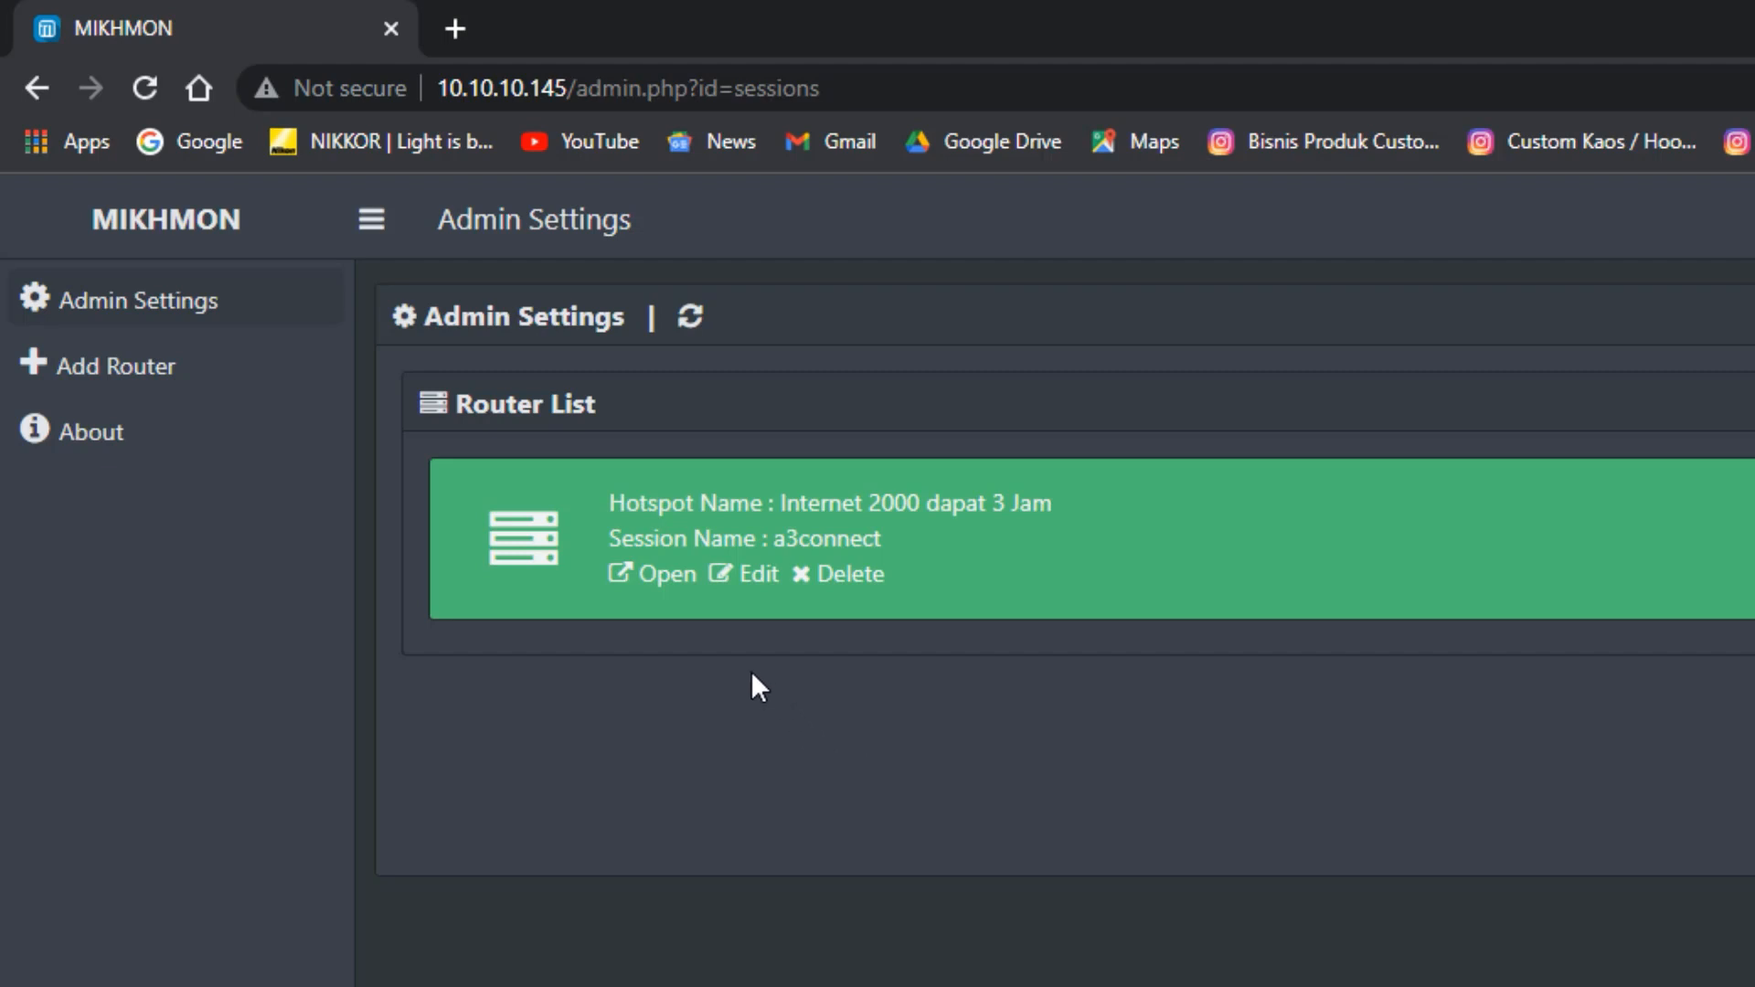
pyautogui.click(659, 576)
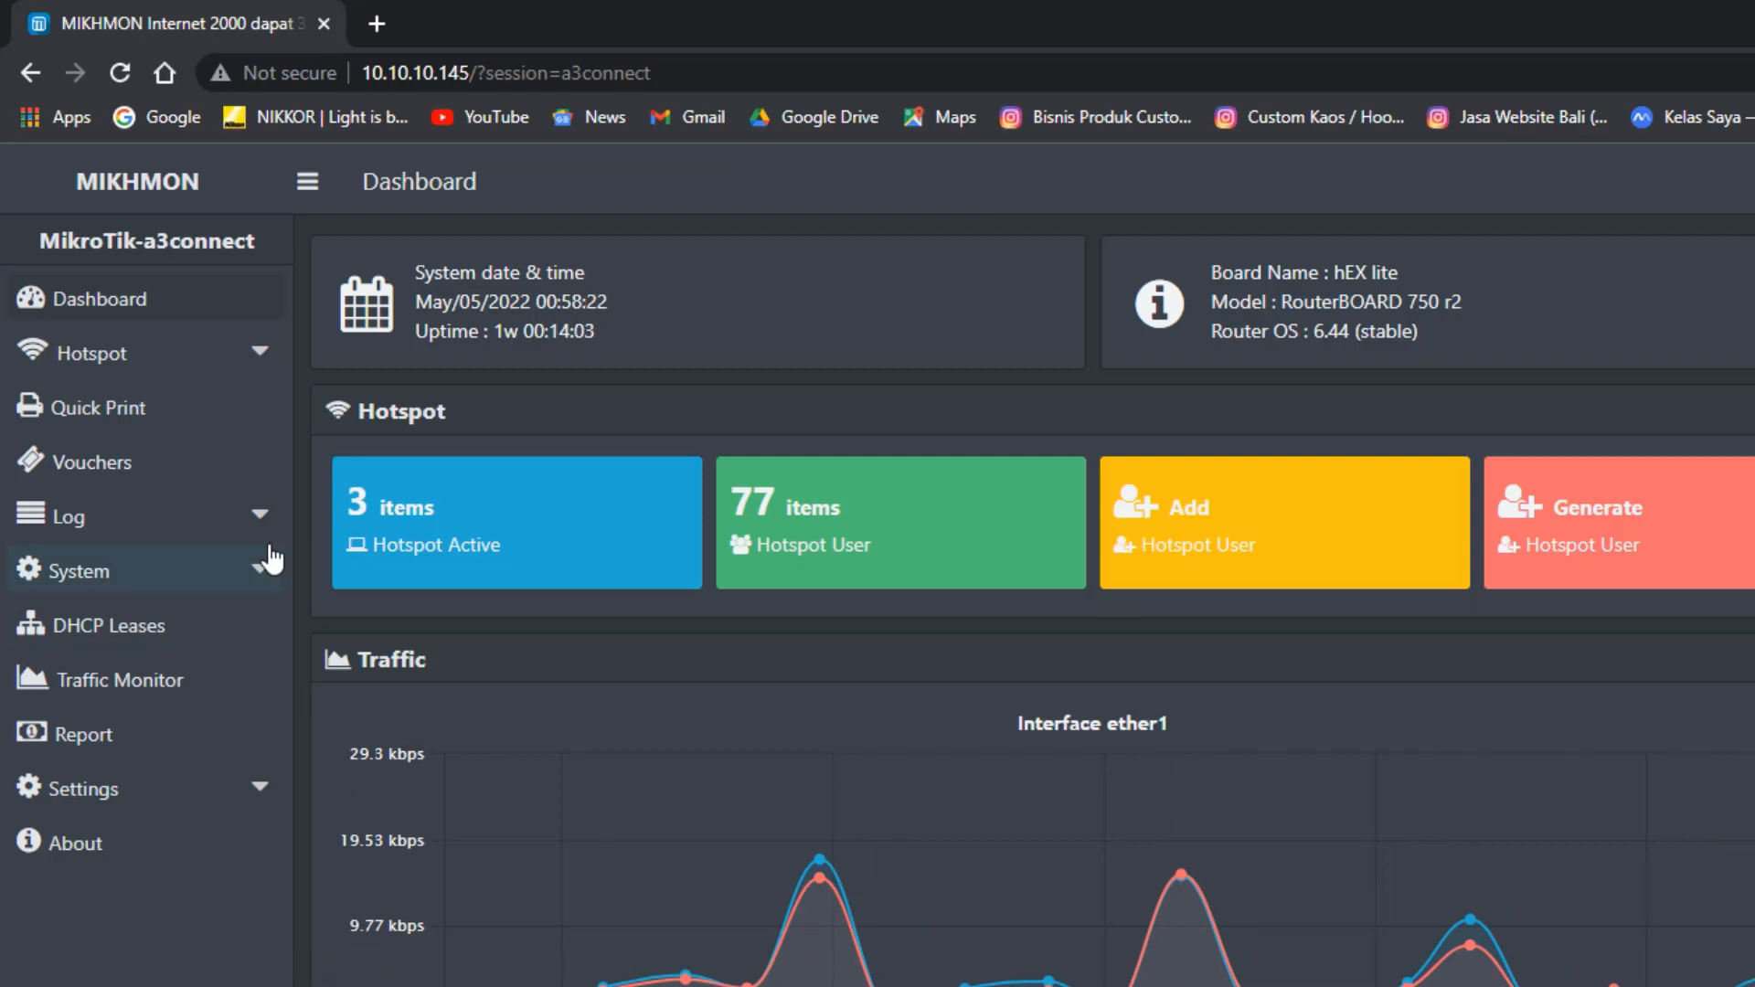
# Step: Open the voucher generation form for the Rp.2000/3jam profile
pyautogui.click(260, 353)
pyautogui.click(250, 351)
pyautogui.click(233, 466)
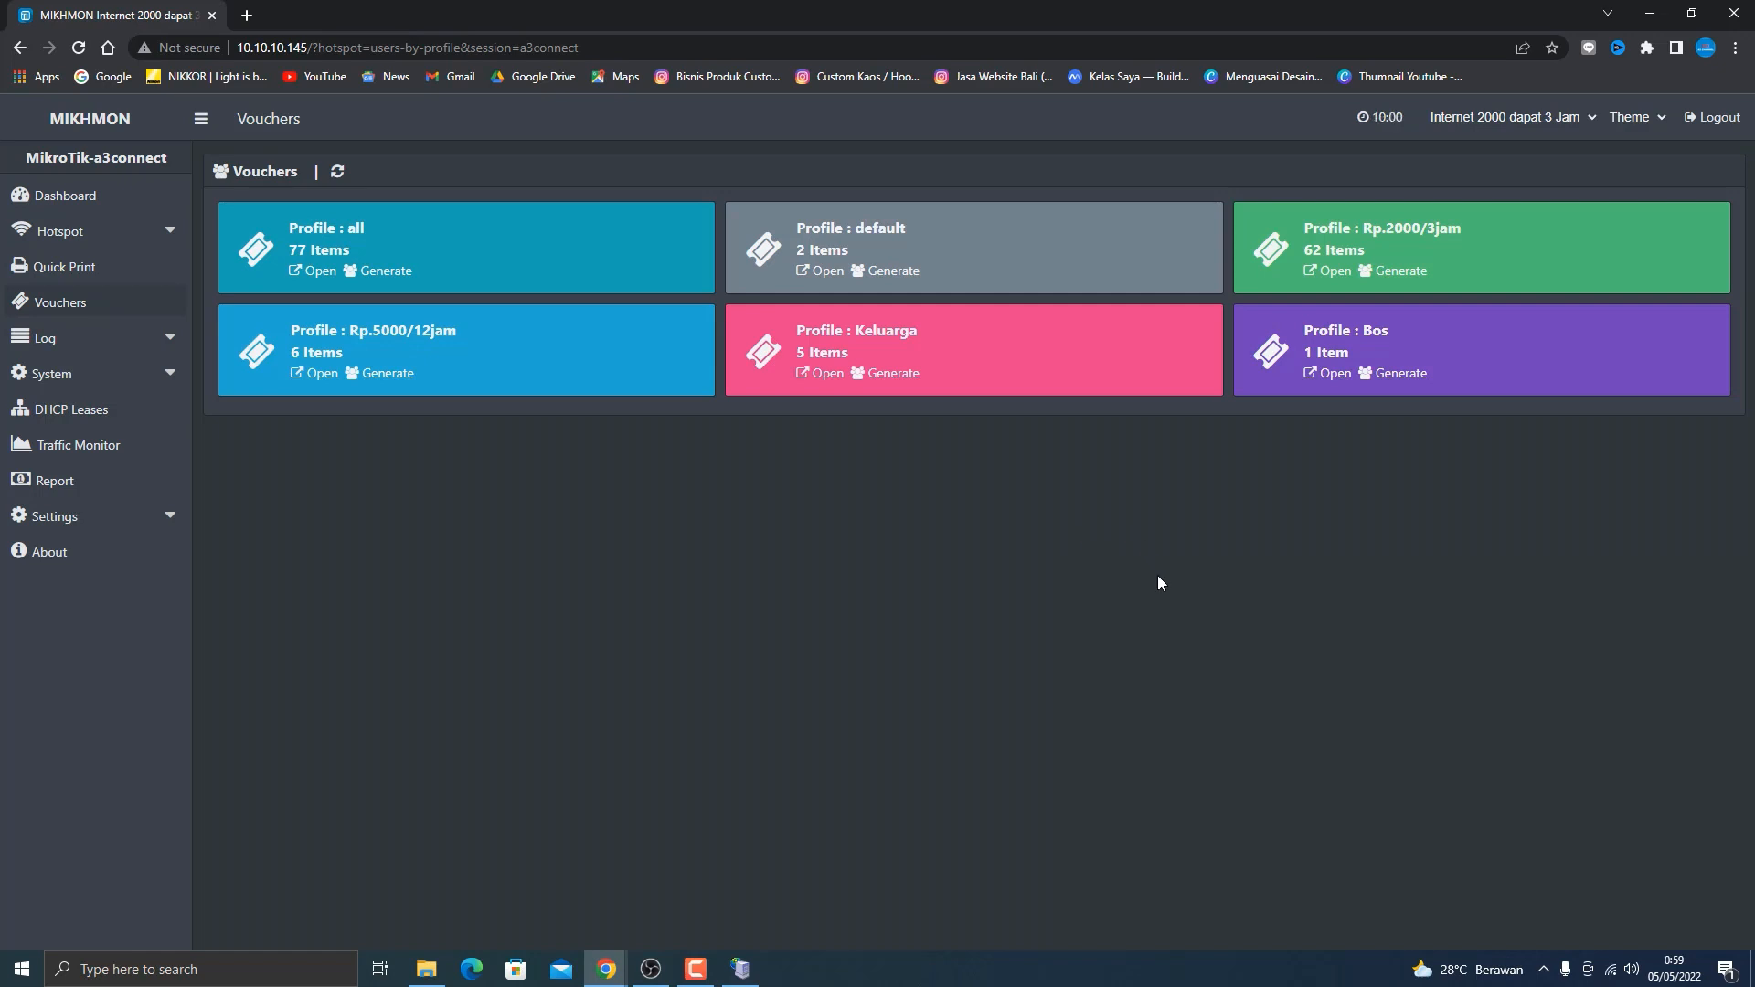
pyautogui.click(1400, 273)
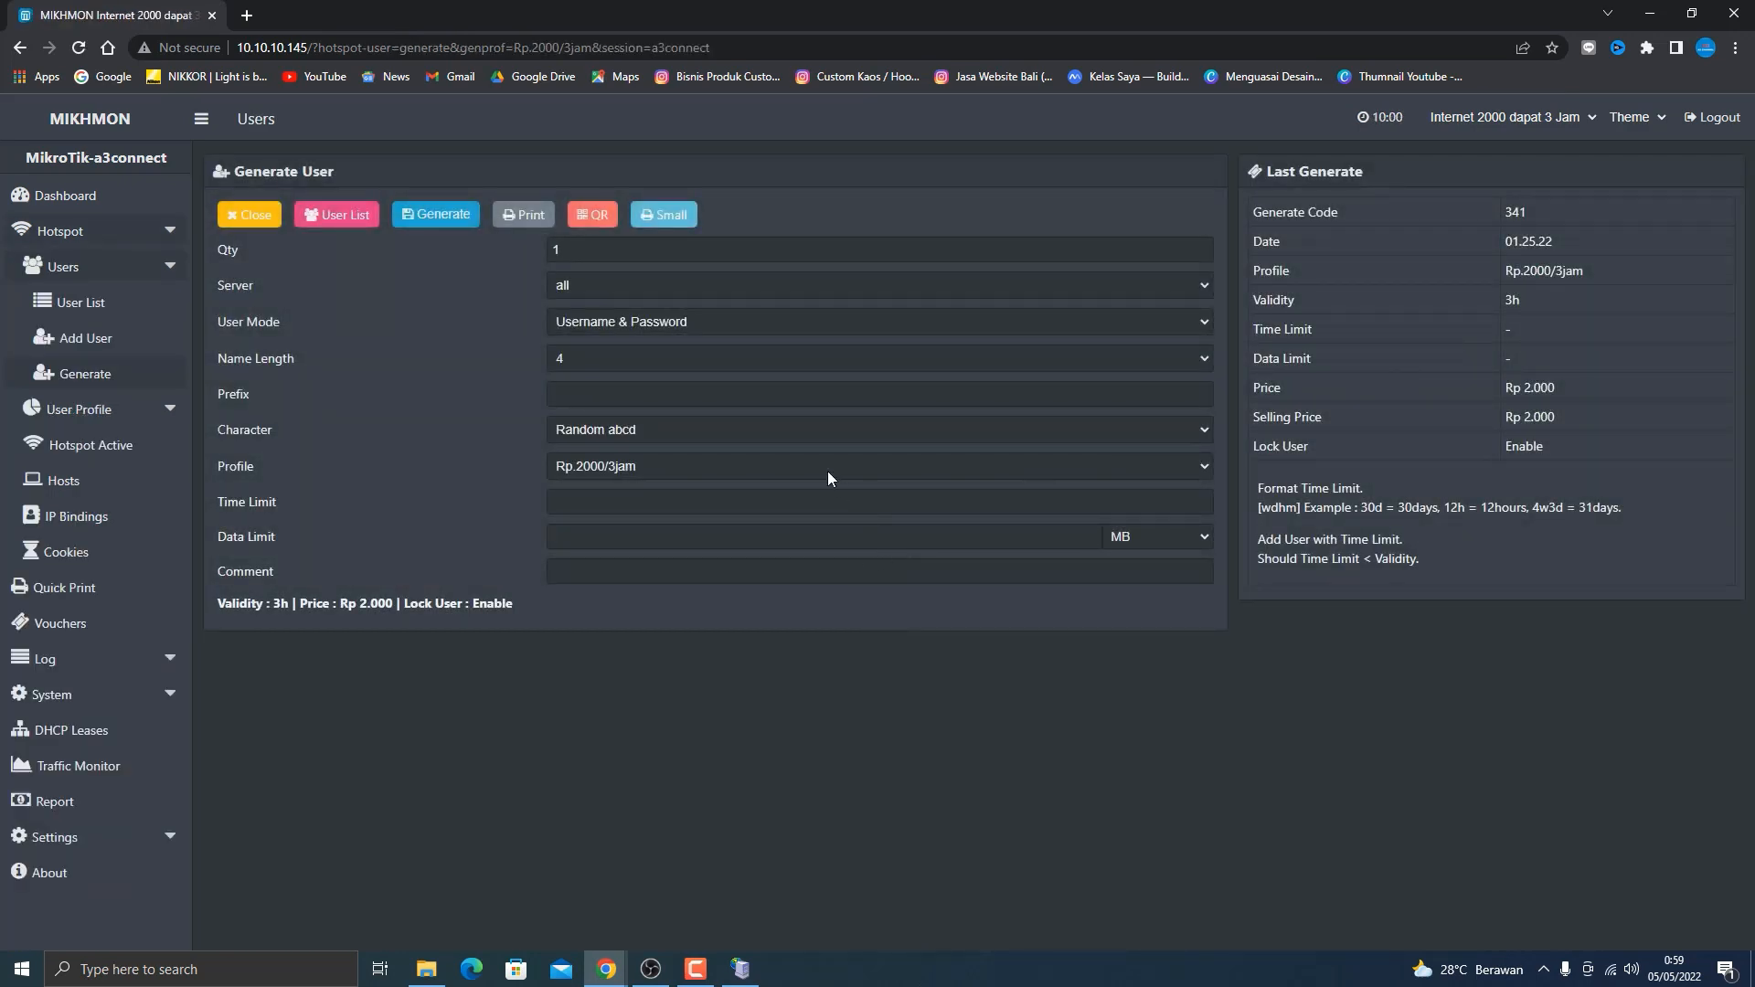
# Step: Set the voucher quantity to 60 and keep the server set to all
pyautogui.click(577, 251)
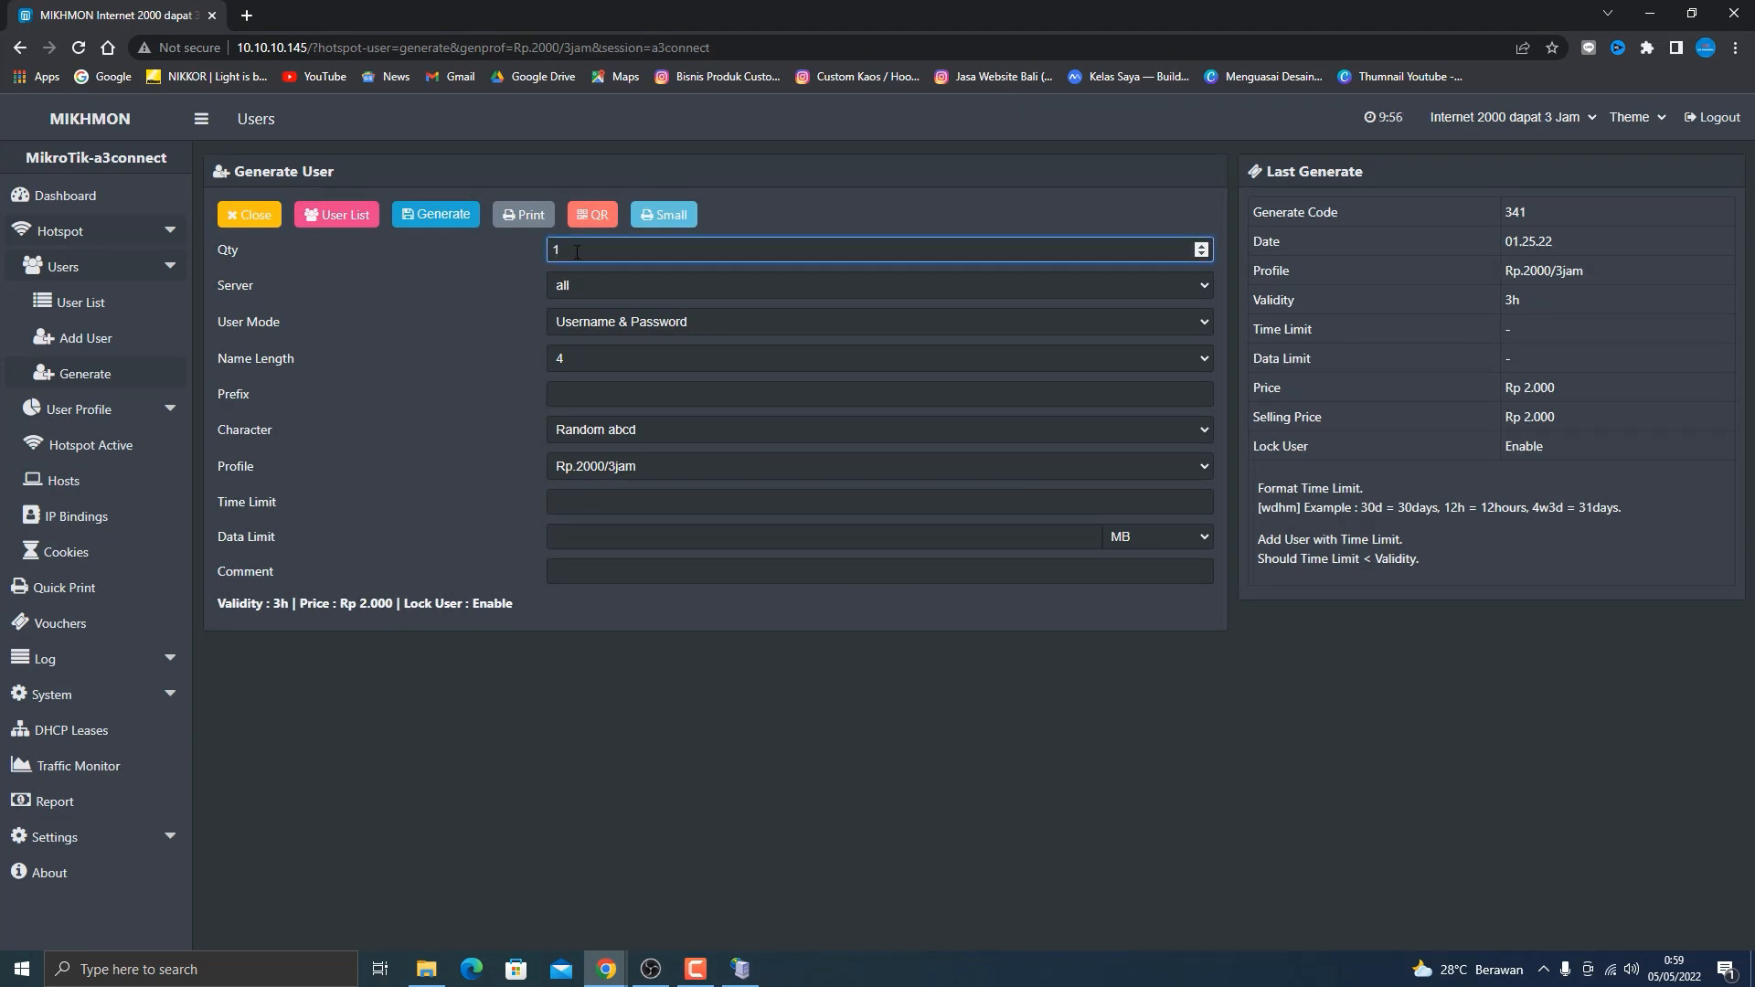
pyautogui.press('BackSpace')
pyautogui.write('60')
pyautogui.click(589, 287)
pyautogui.click(582, 311)
pyautogui.click(588, 289)
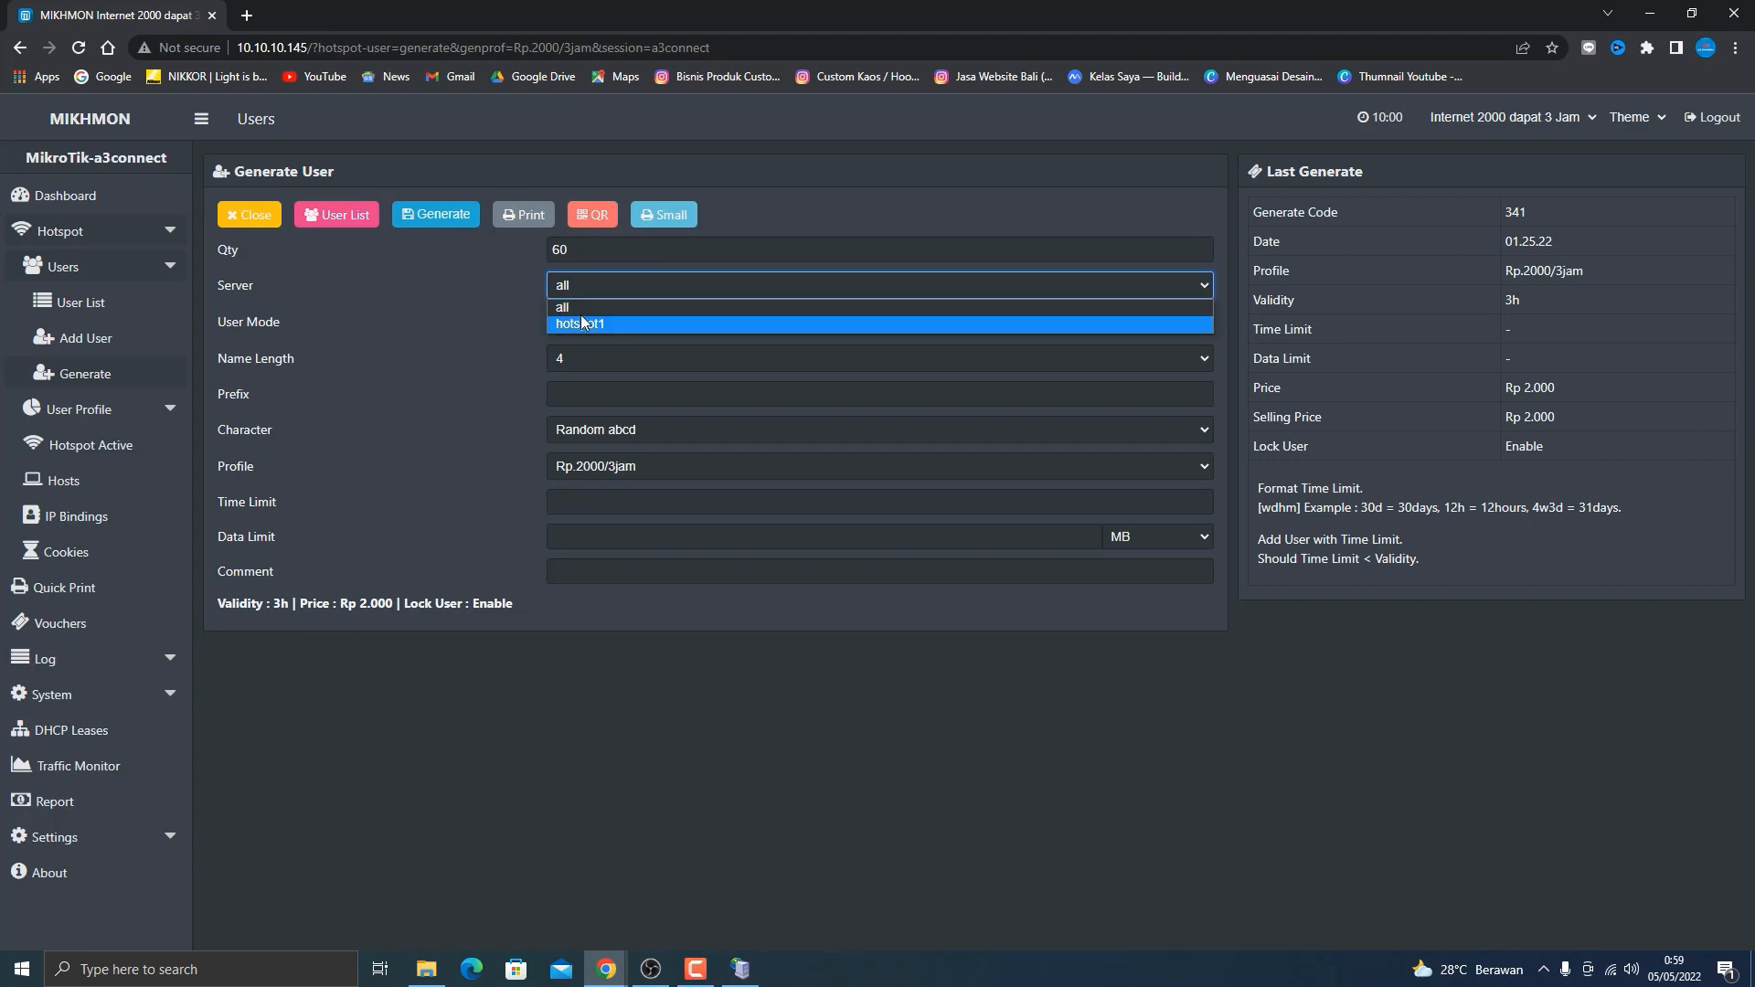
pyautogui.click(583, 303)
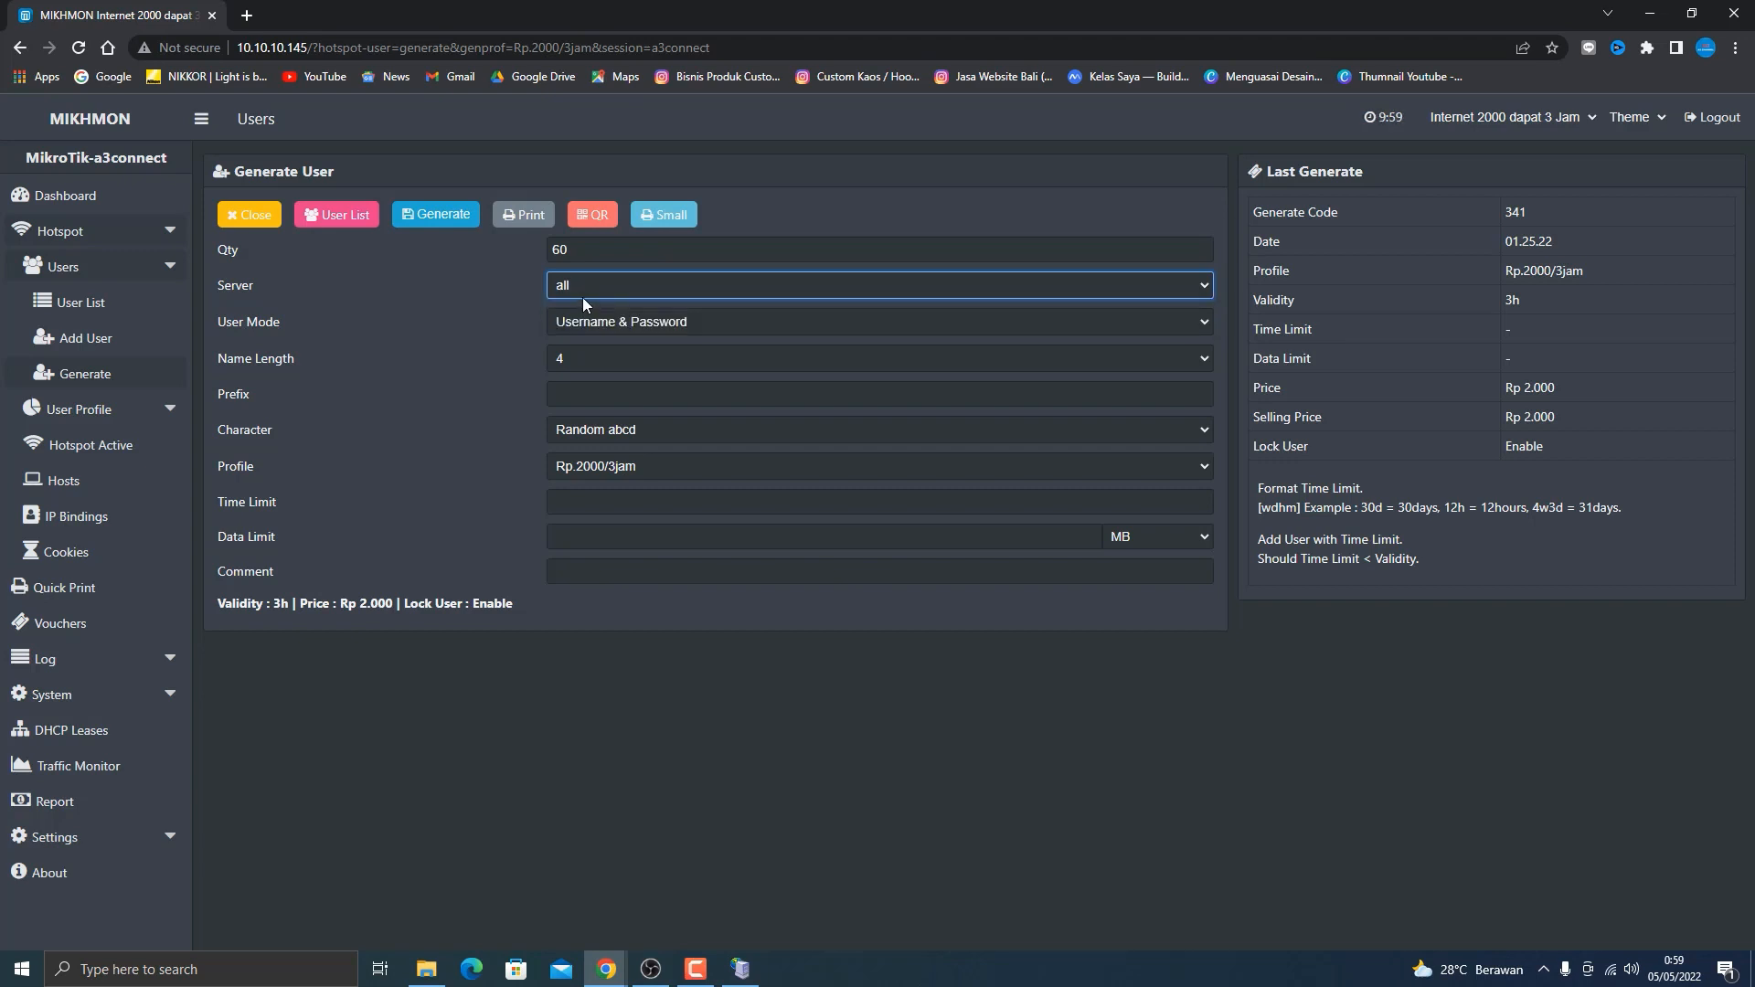
# Step: Set the user mode to Username = Password and the name length to 4
pyautogui.click(624, 323)
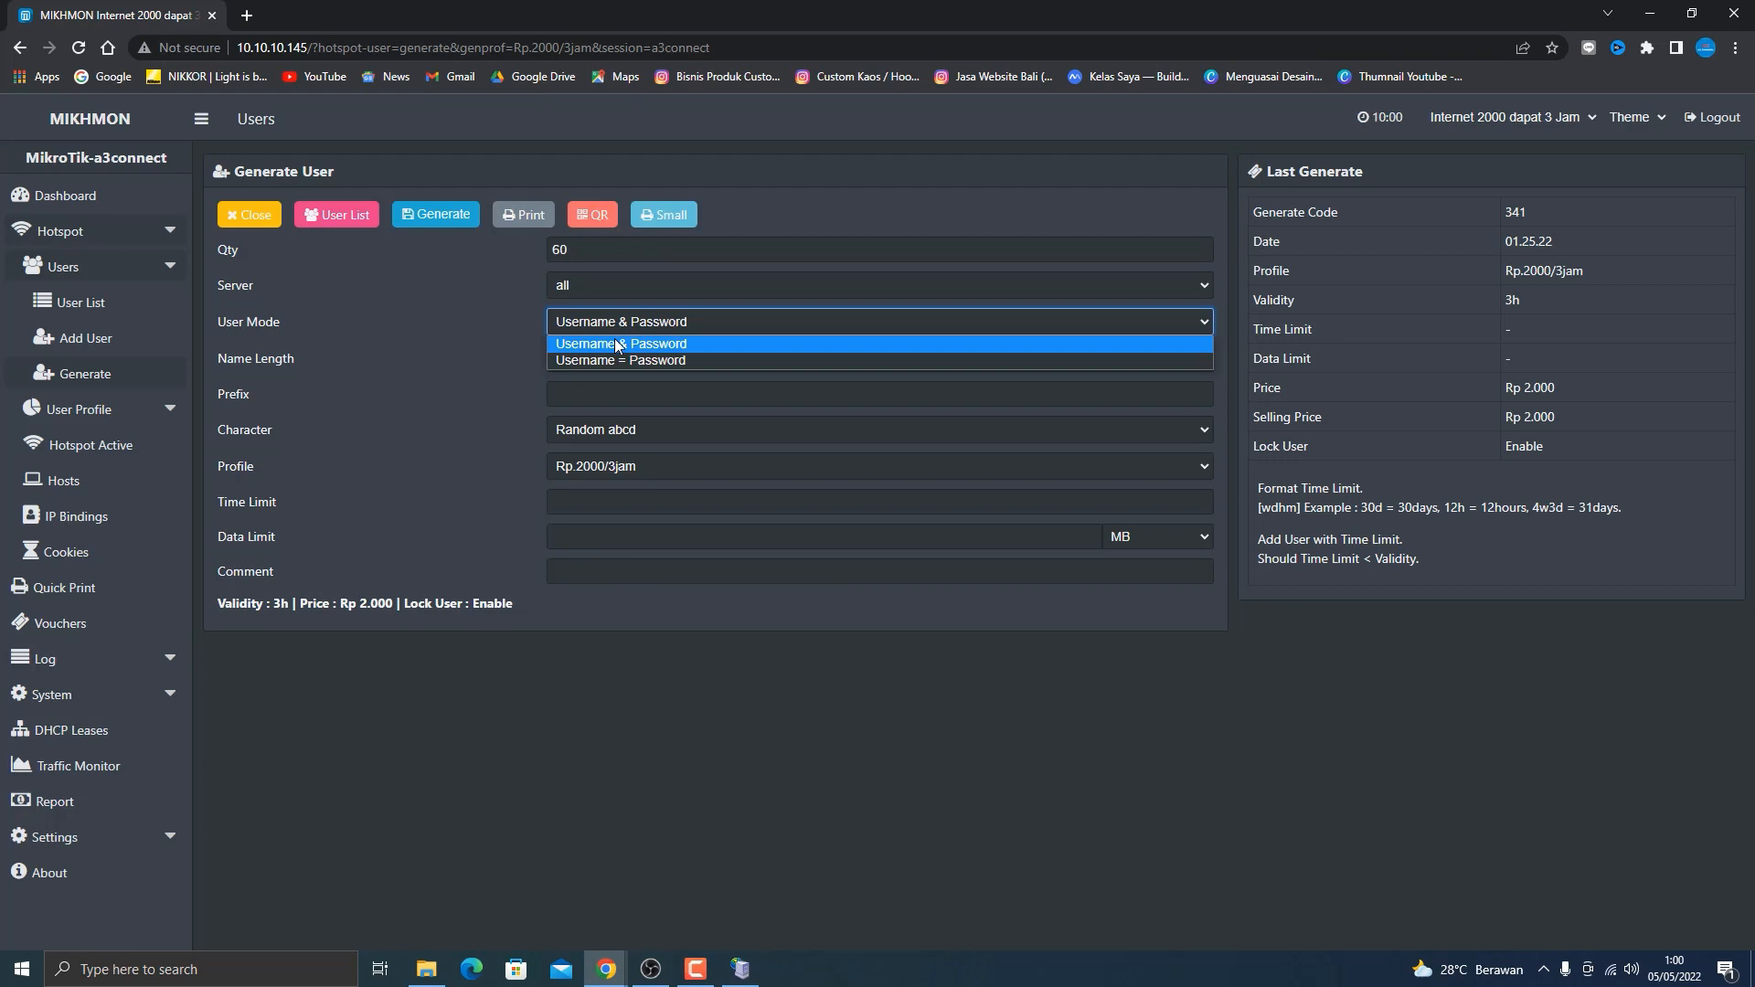
pyautogui.click(618, 361)
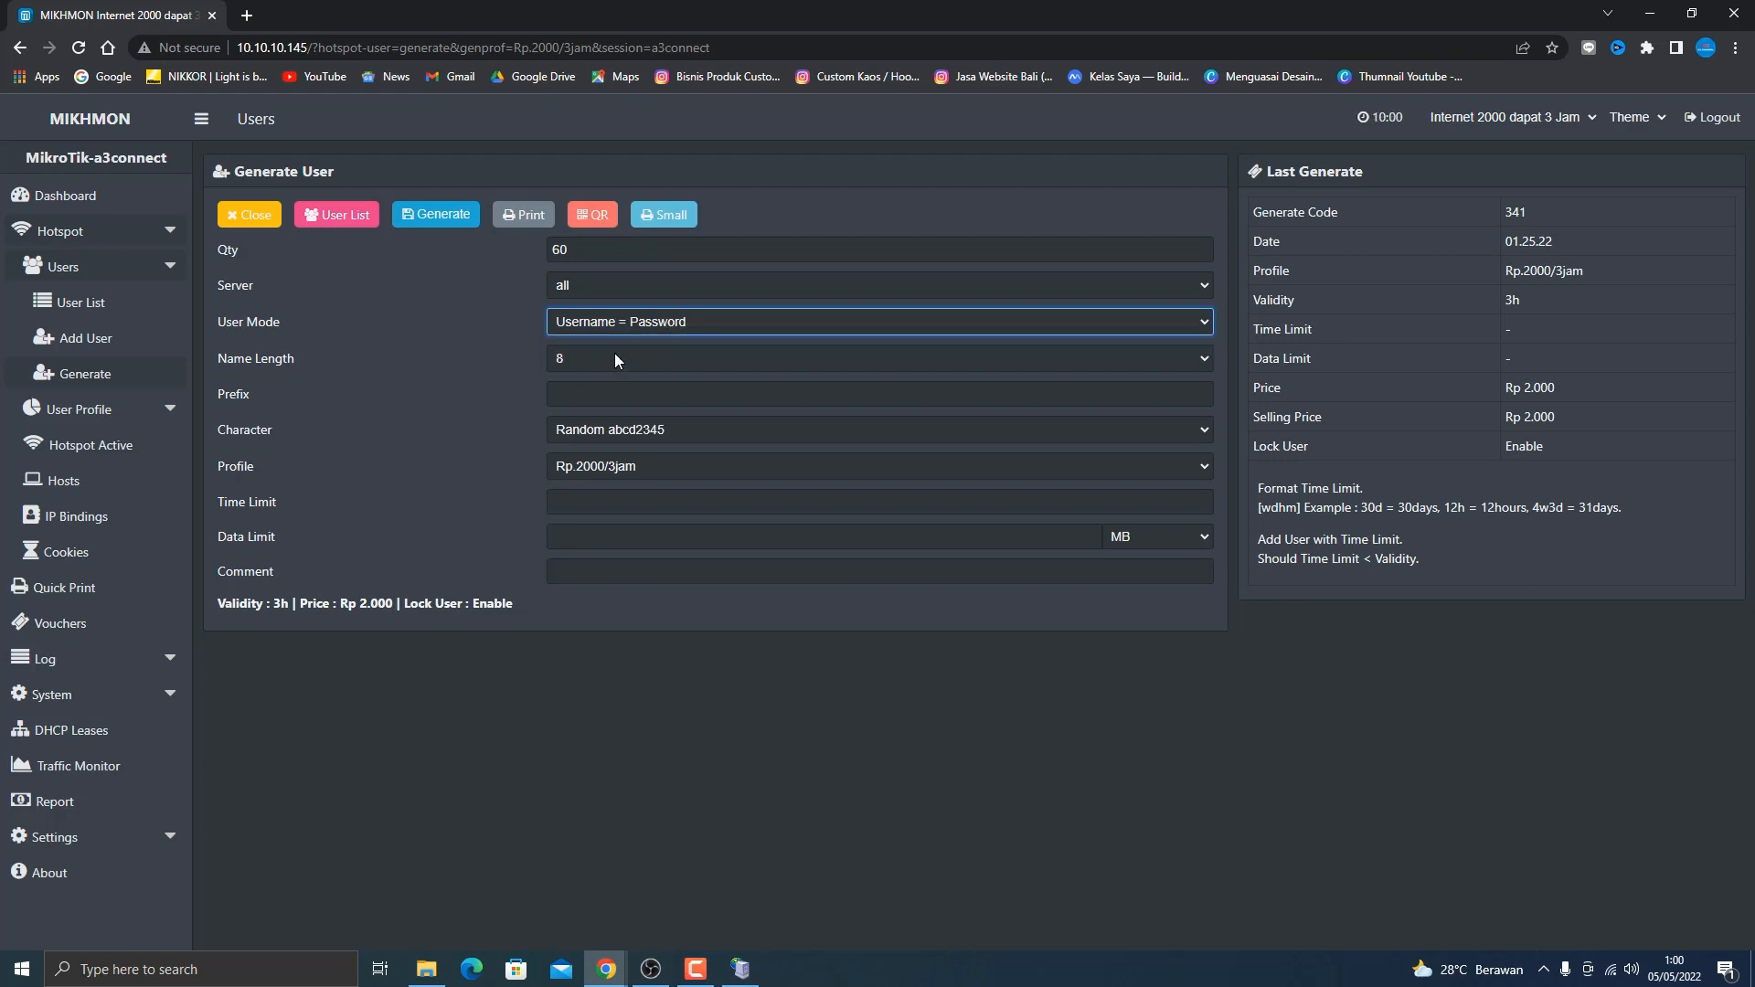
pyautogui.click(615, 357)
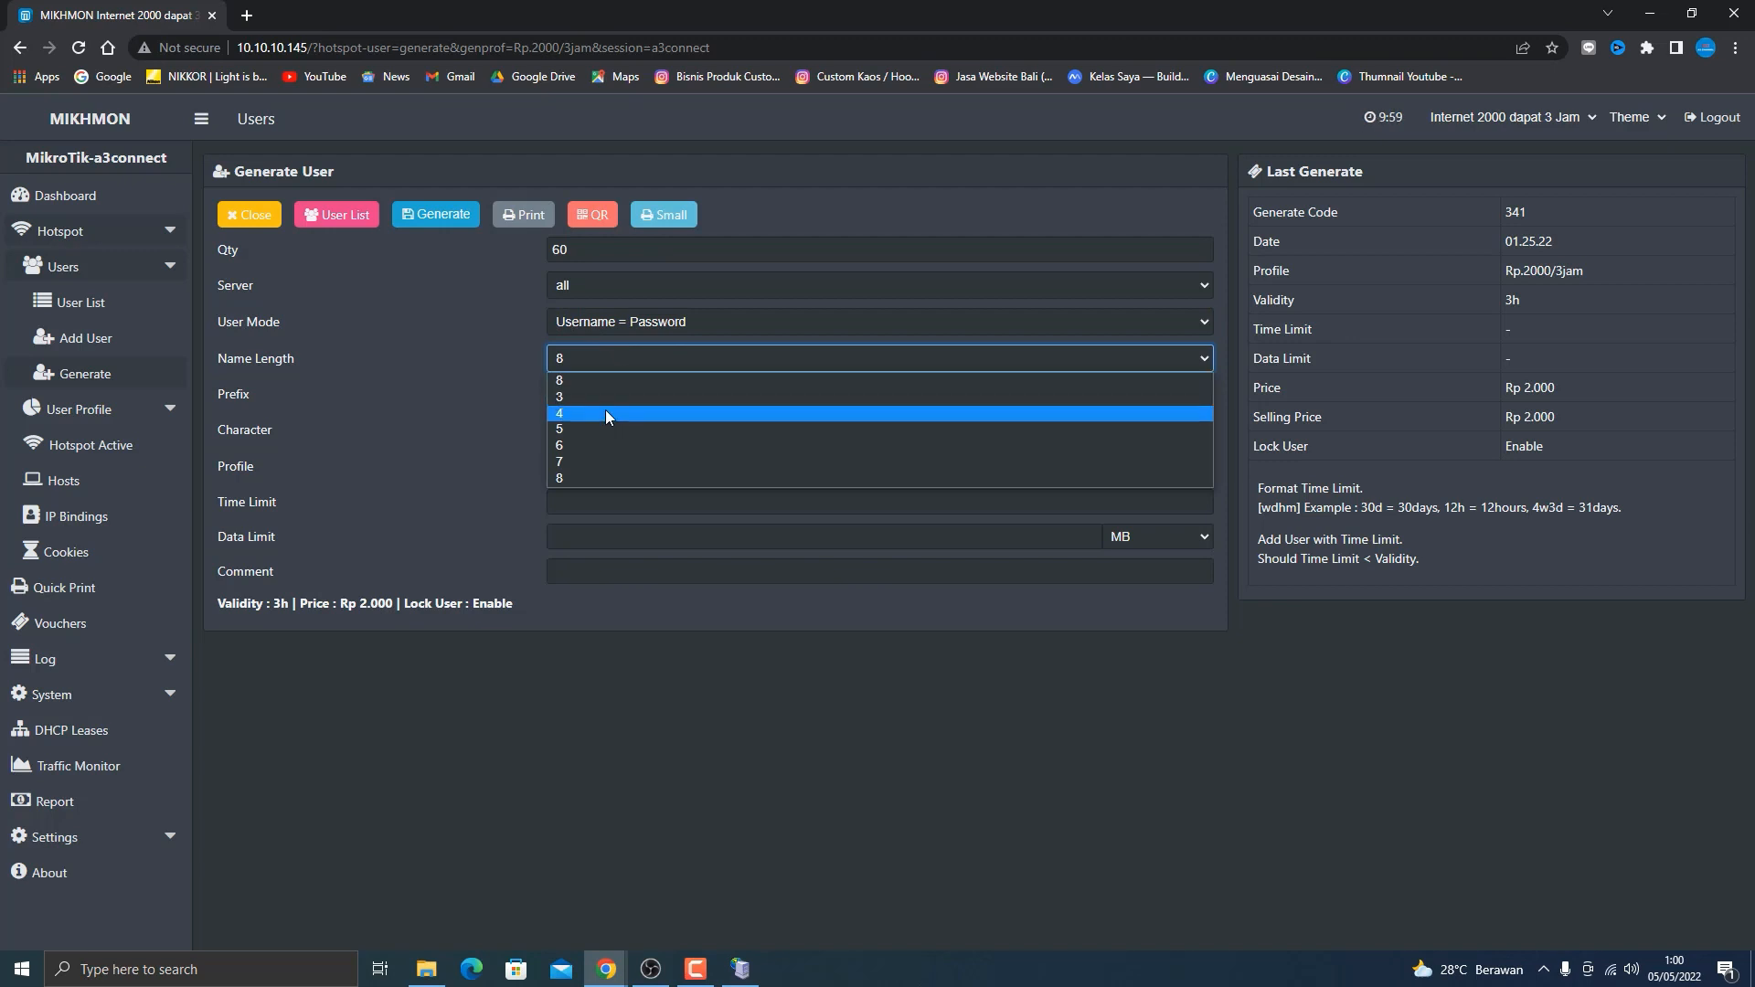
pyautogui.click(606, 414)
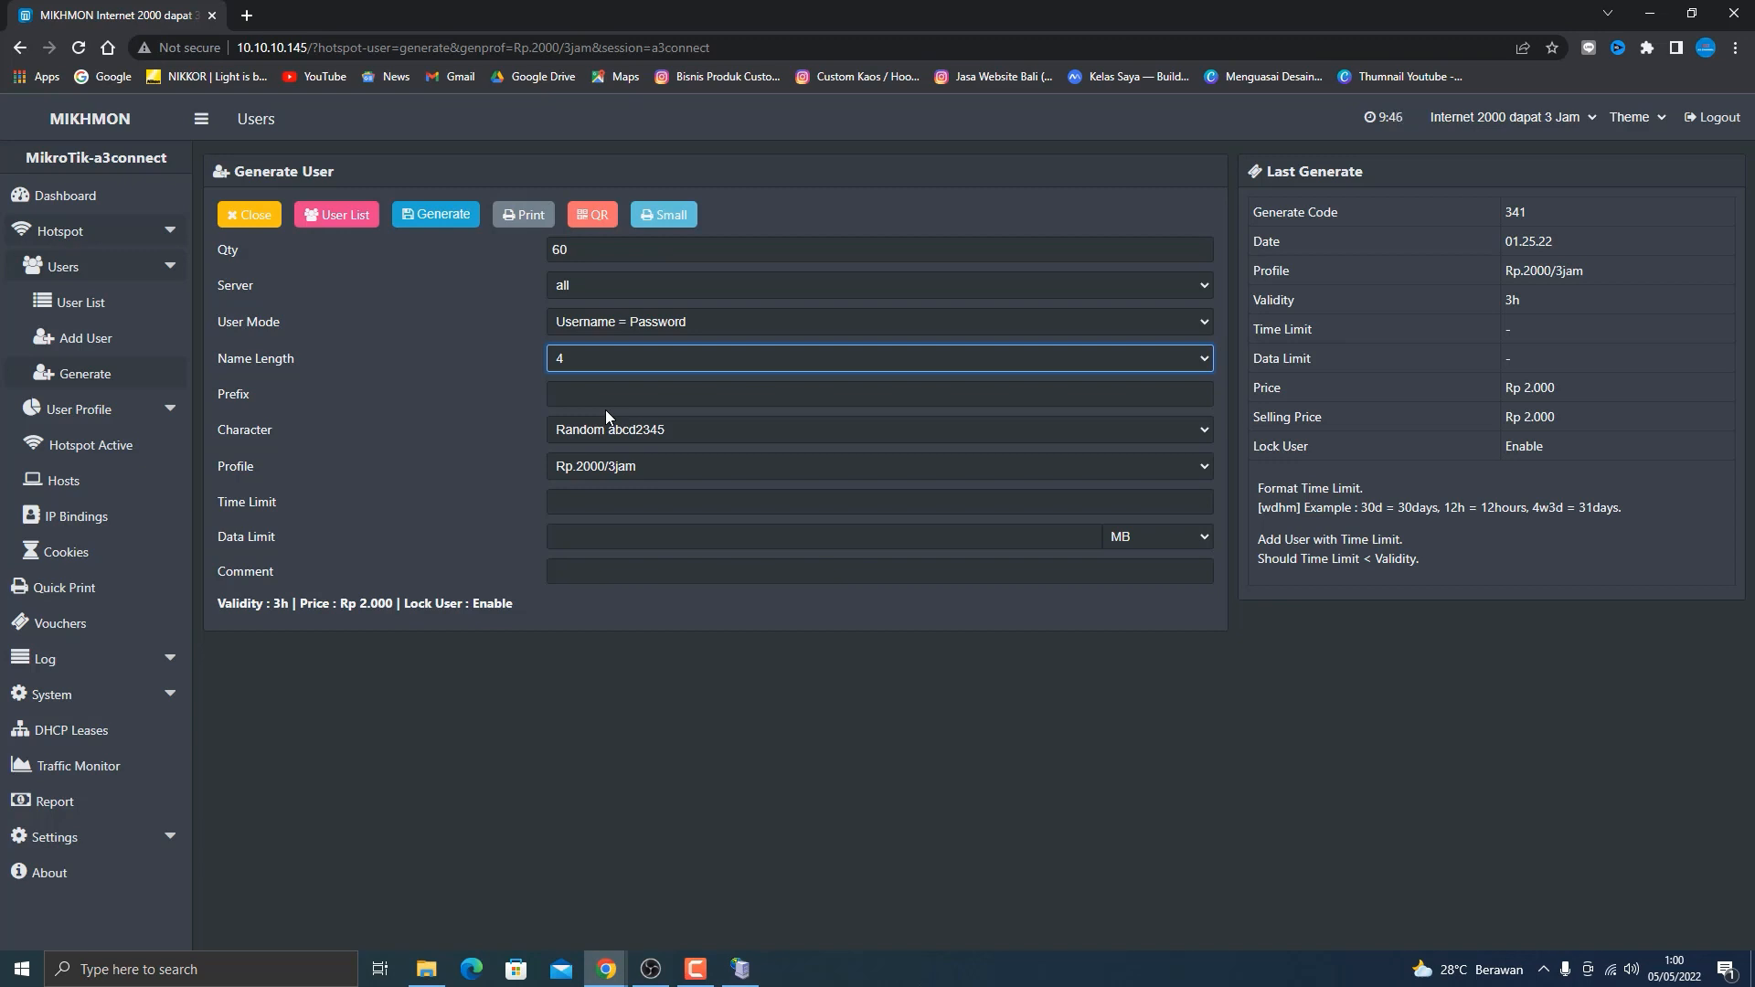
# Step: Enter 05 as the voucher prefix and keep Rp.2000/3jam as the profile
pyautogui.click(593, 393)
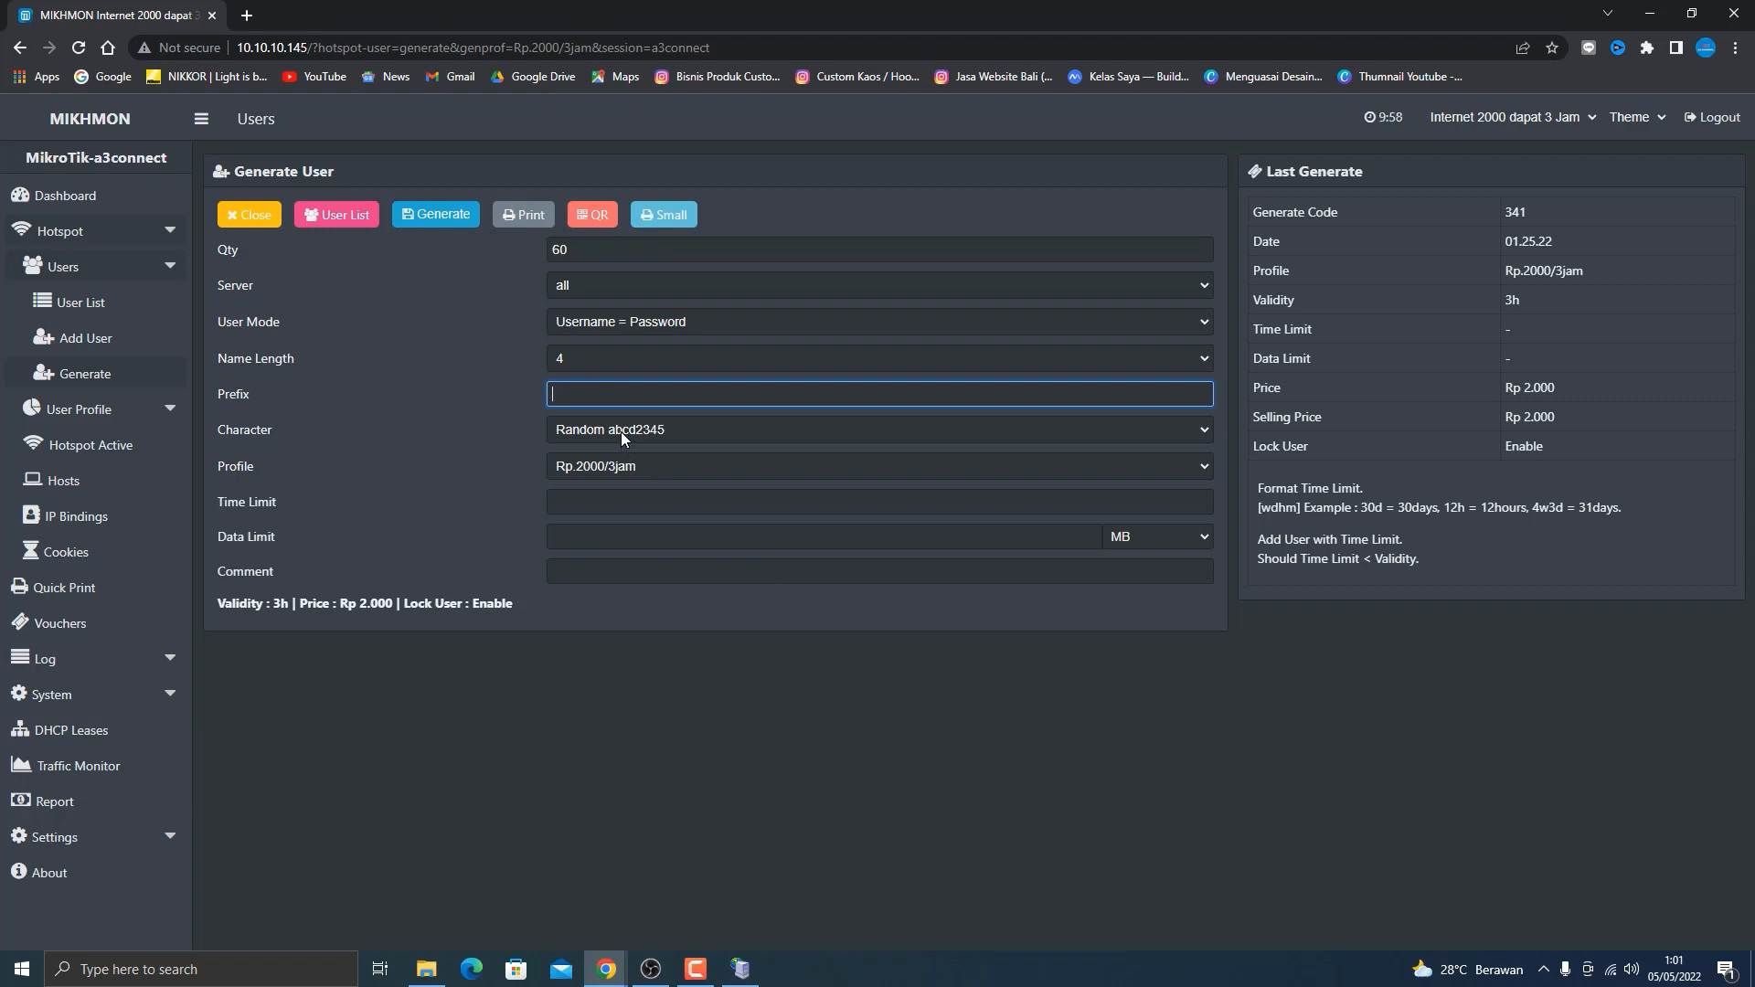
pyautogui.write('2')
pyautogui.press('BackSpace')
pyautogui.write('05')
pyautogui.click(659, 469)
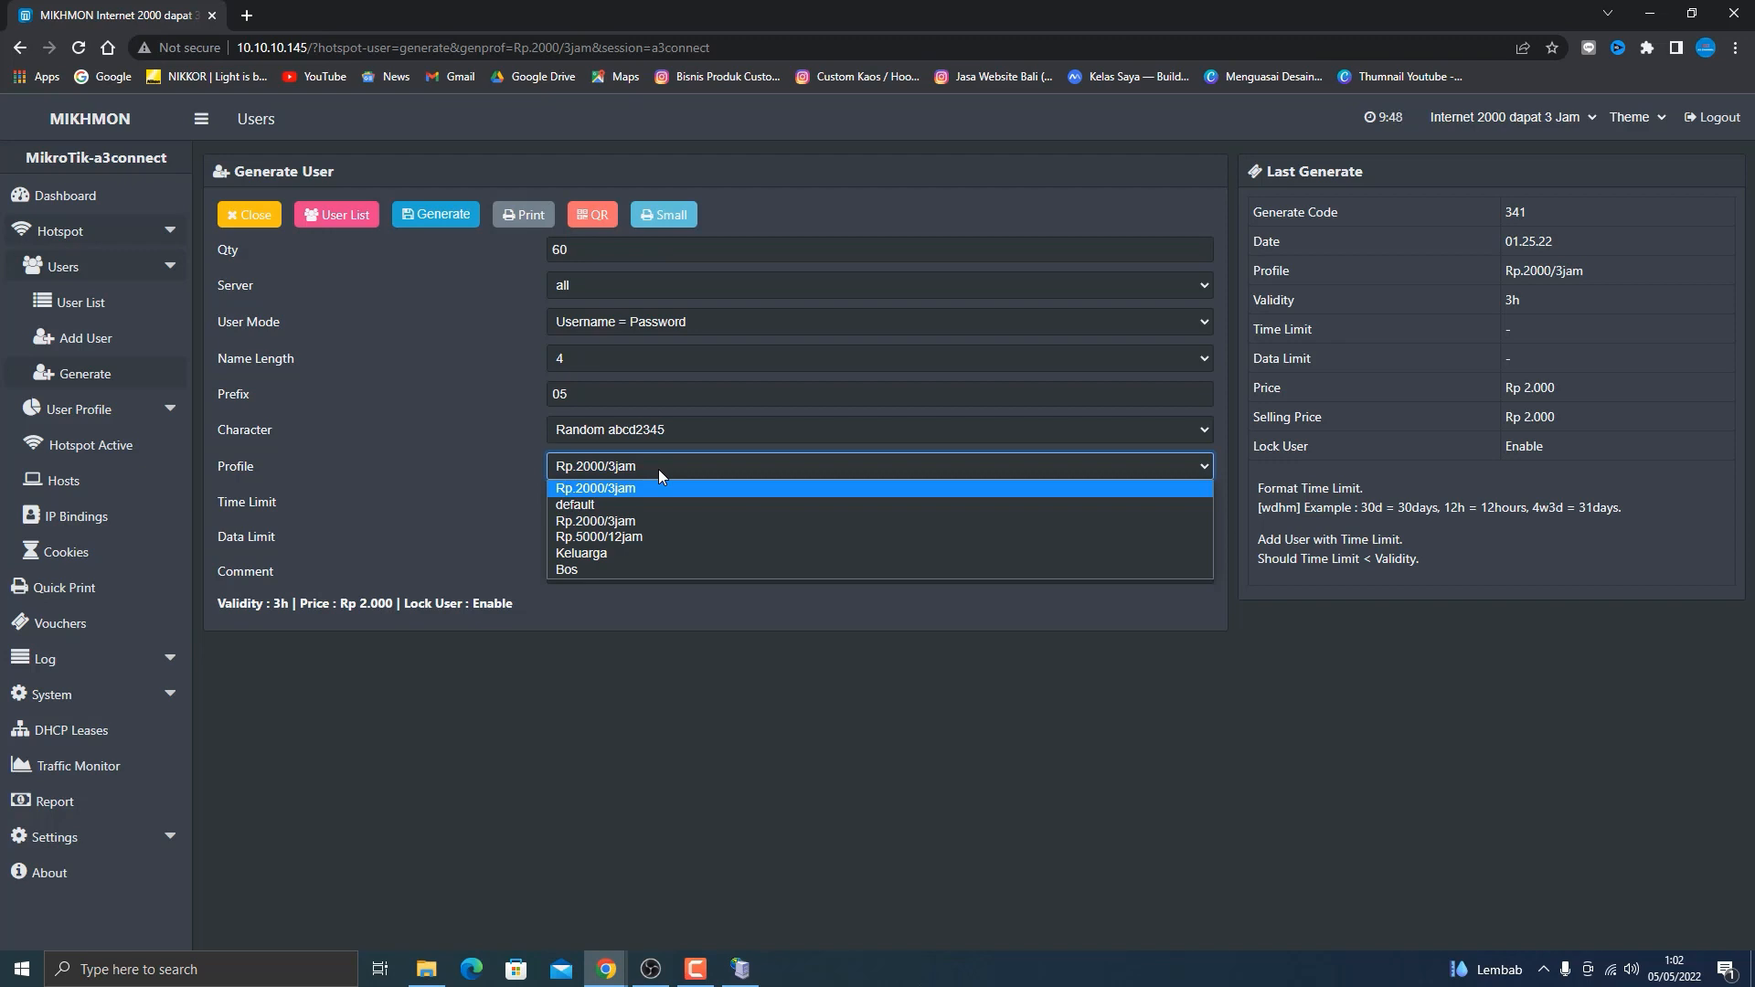
pyautogui.click(662, 484)
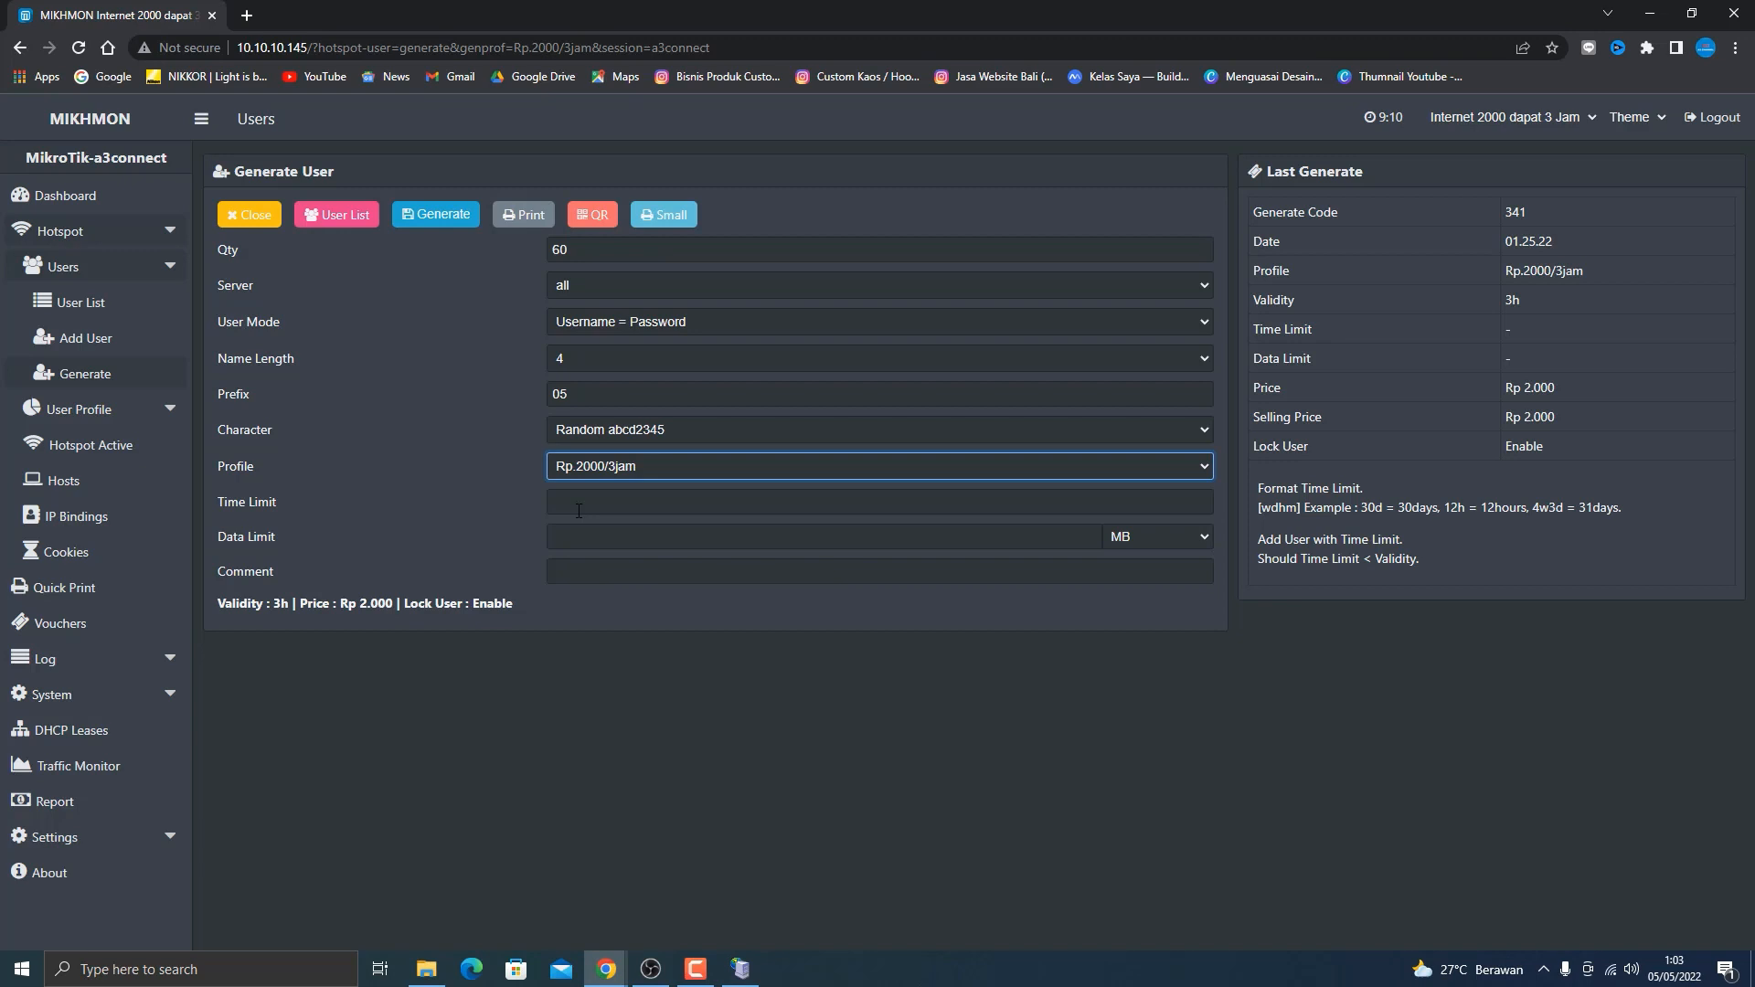
# Step: Leave the time limit, data limit and comment empty and generate the vouchers
pyautogui.click(579, 511)
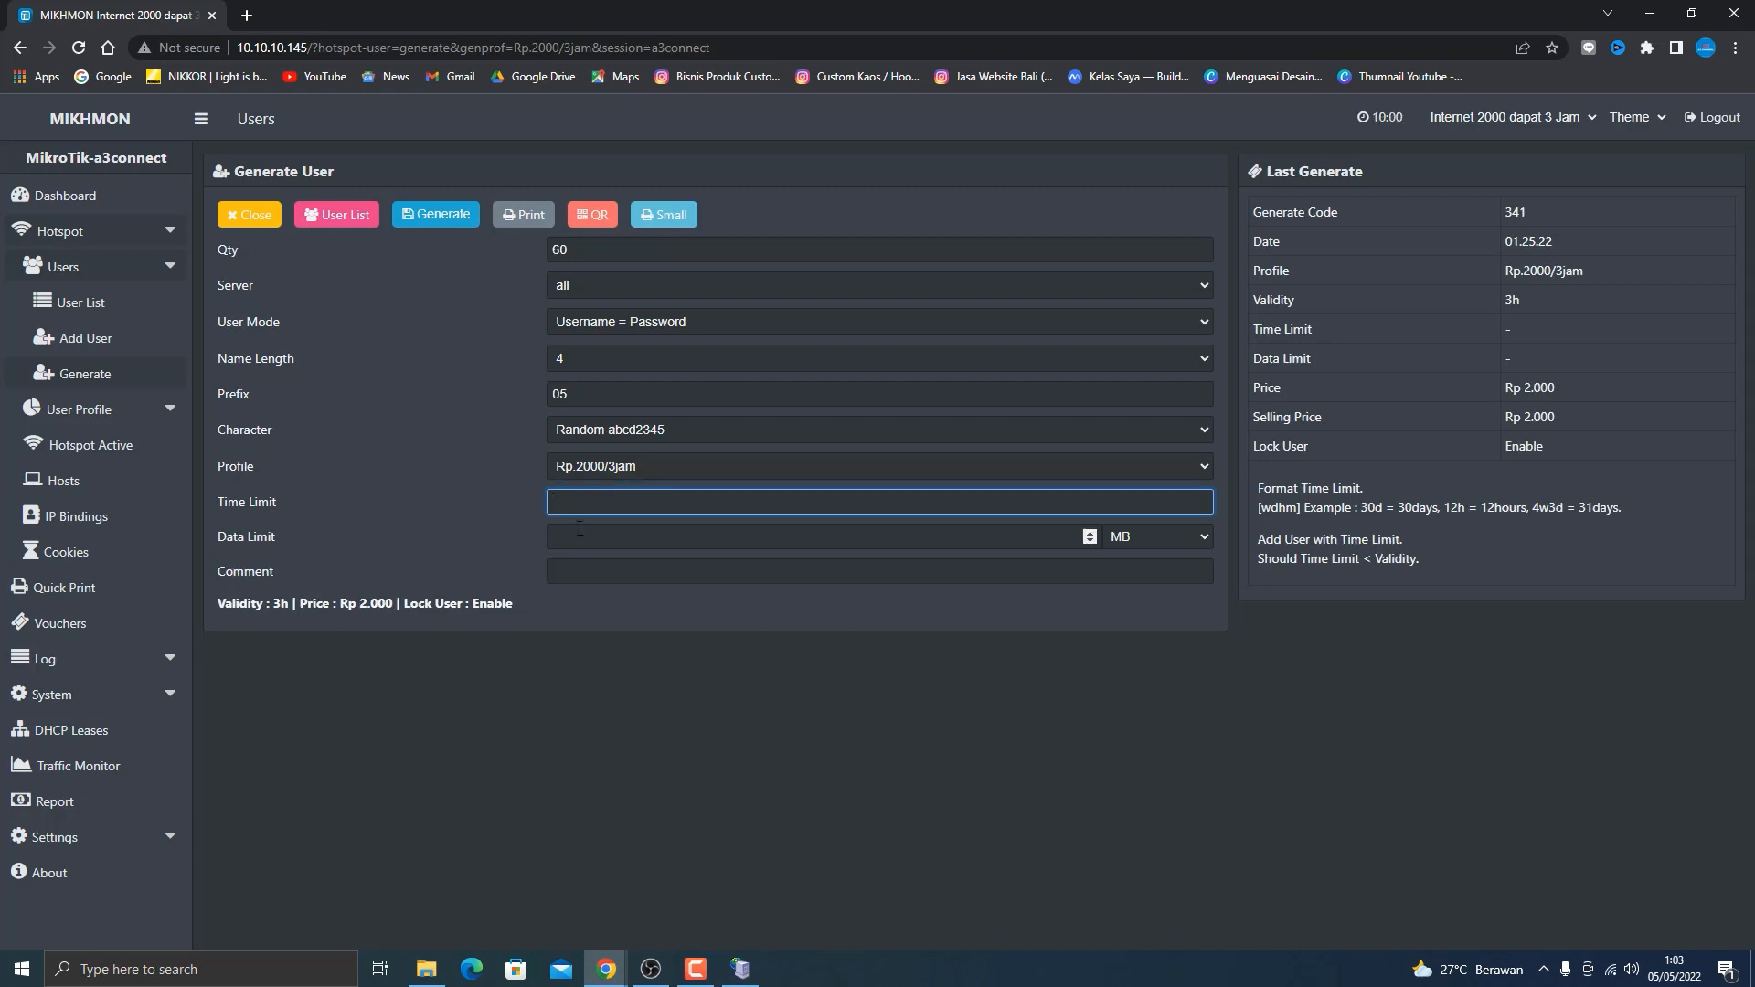
pyautogui.click(582, 538)
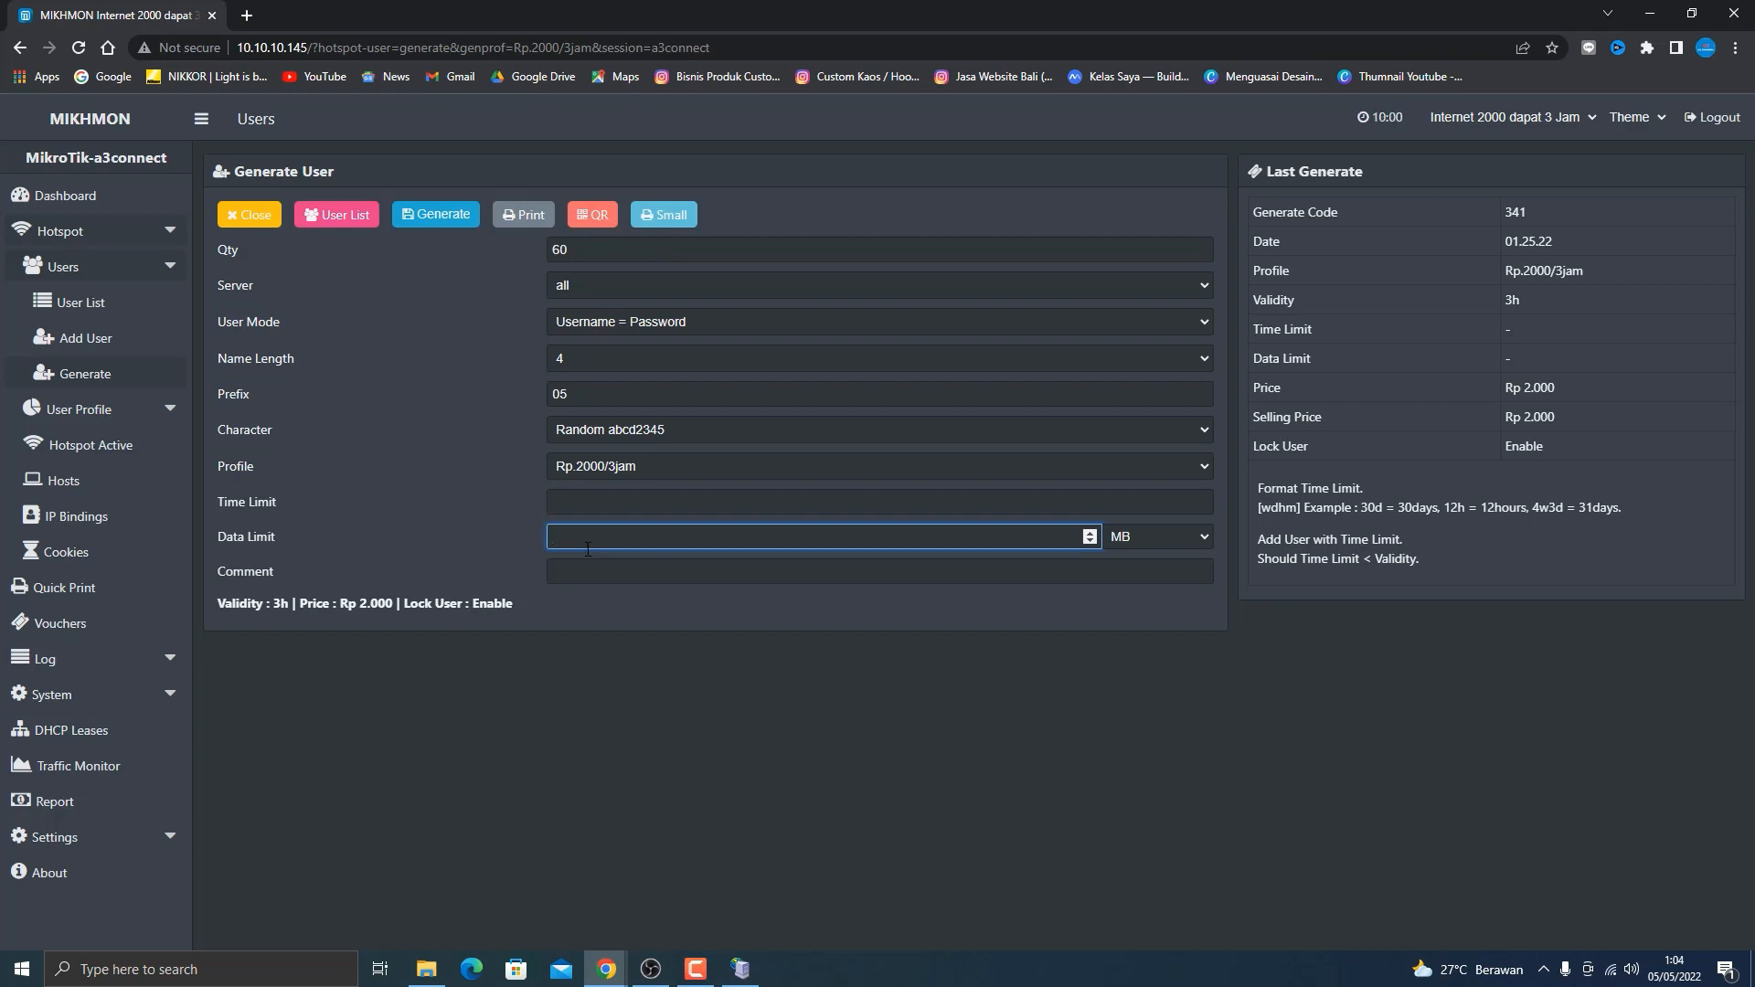
pyautogui.click(586, 567)
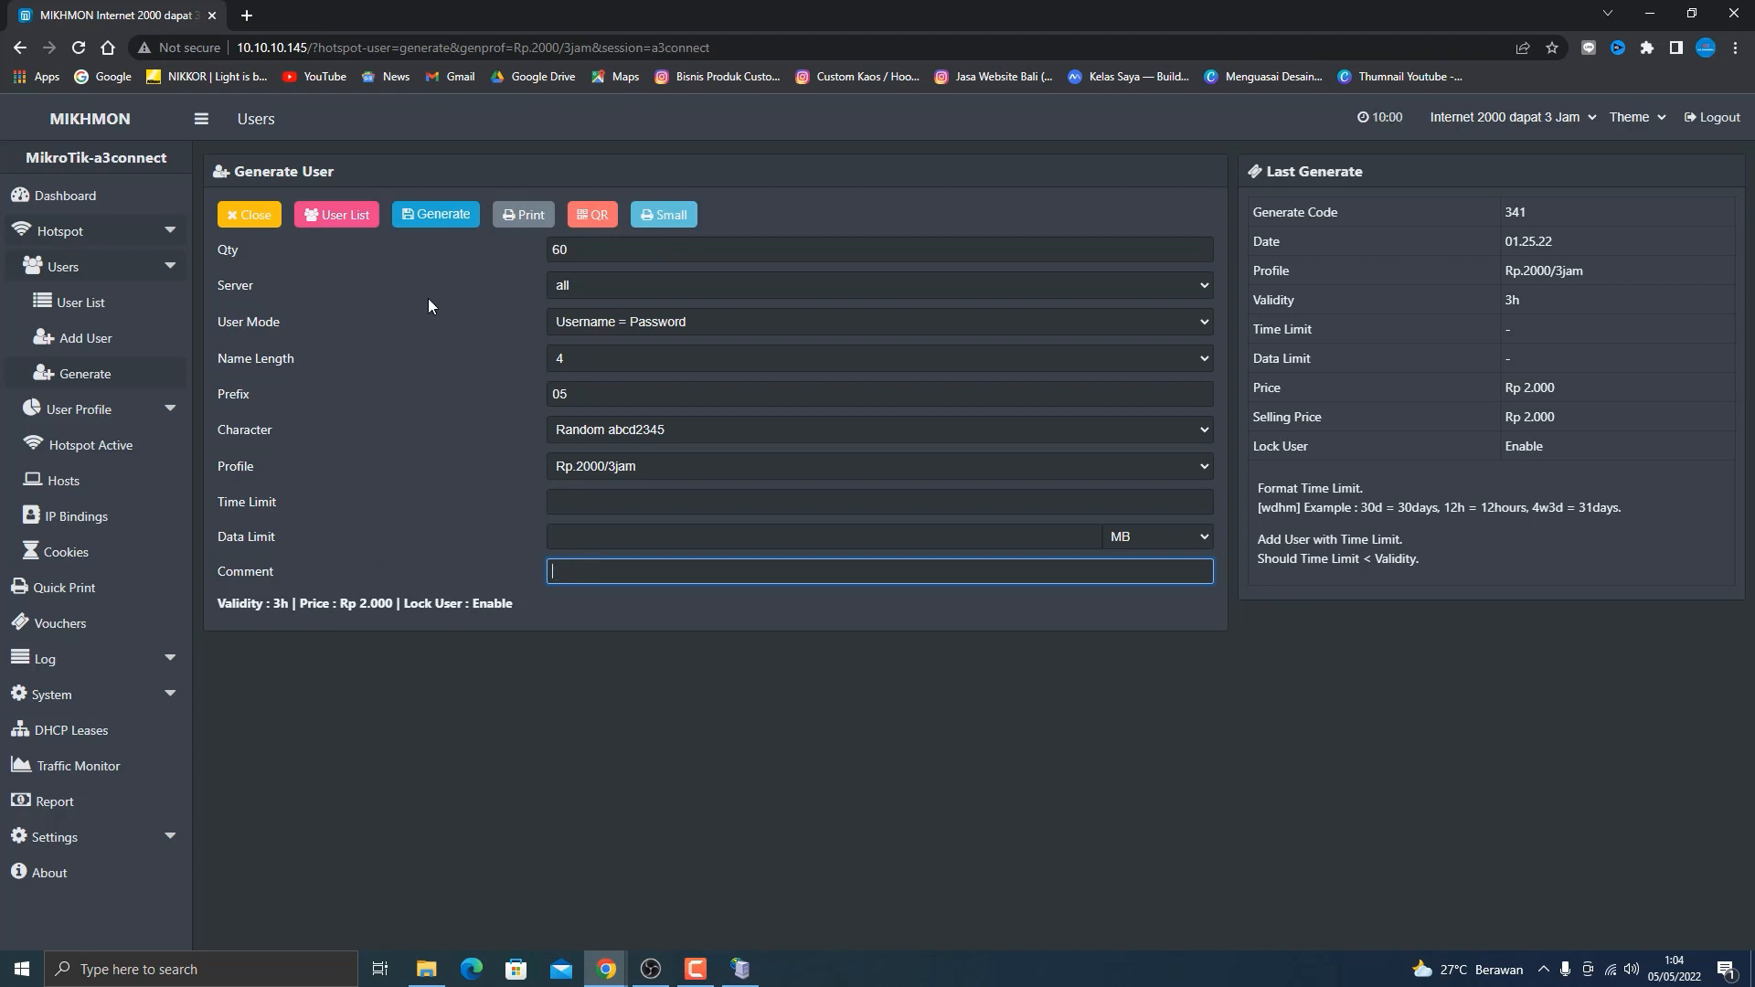
pyautogui.click(450, 216)
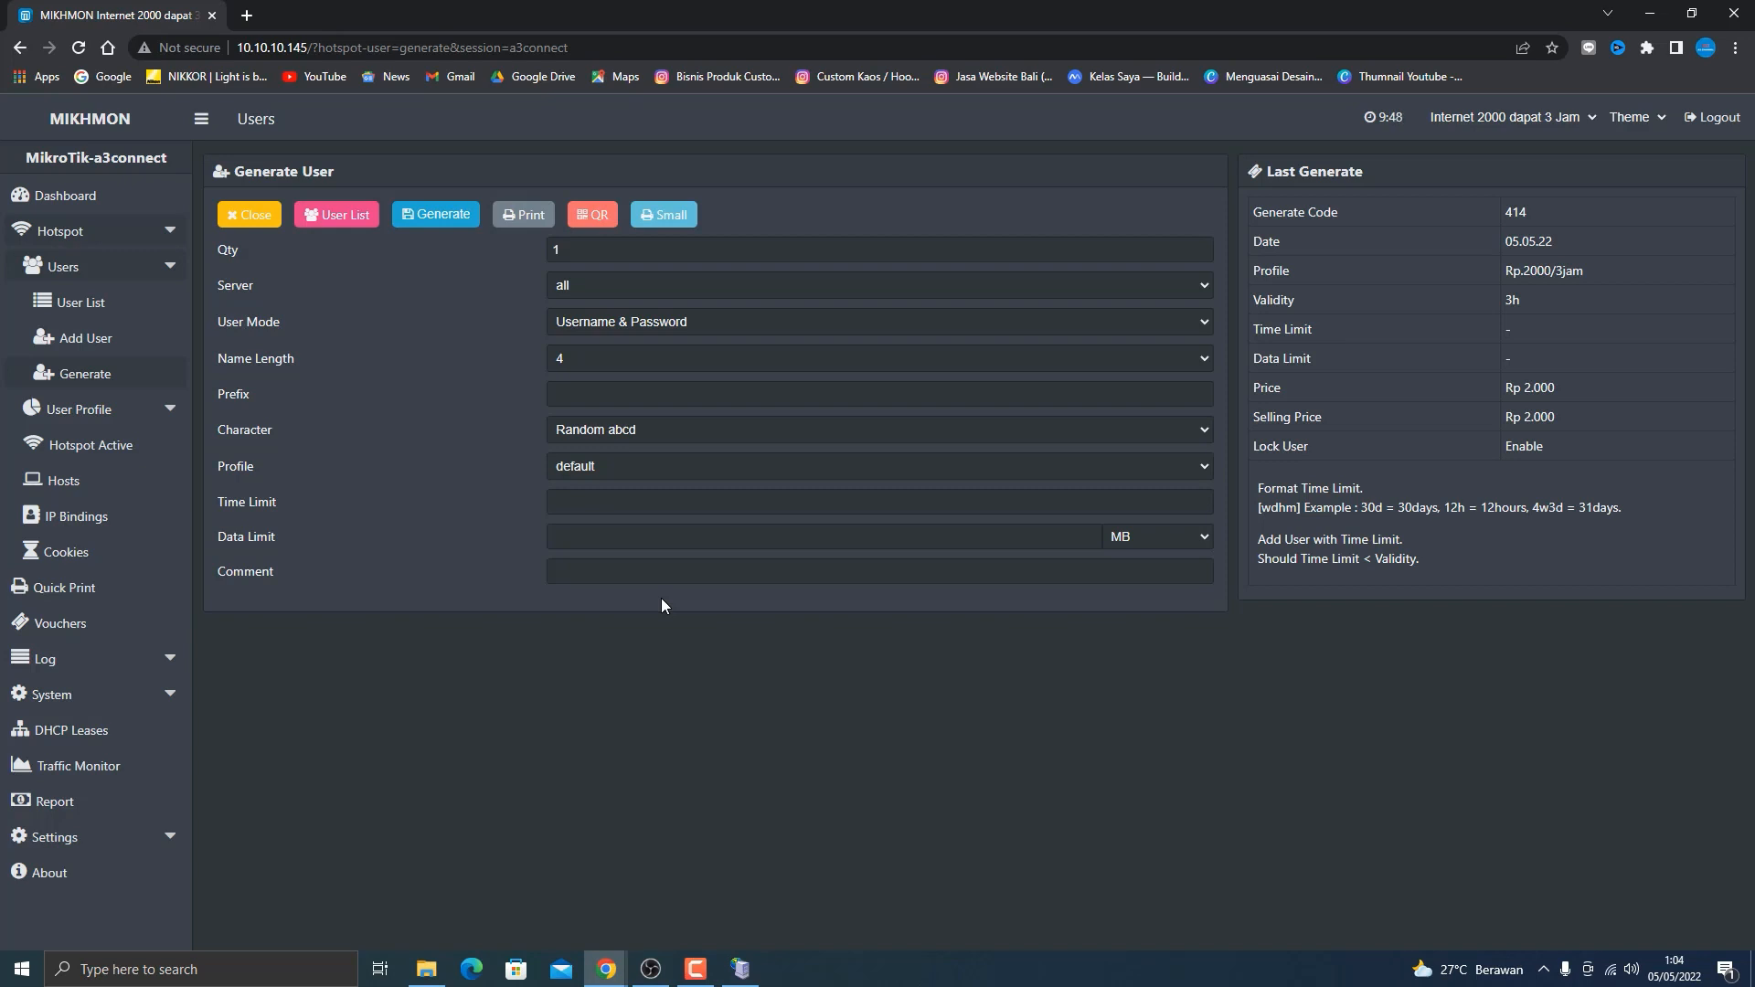
# Step: Open the print preview of the generated vouchers and look through its pages
pyautogui.click(523, 214)
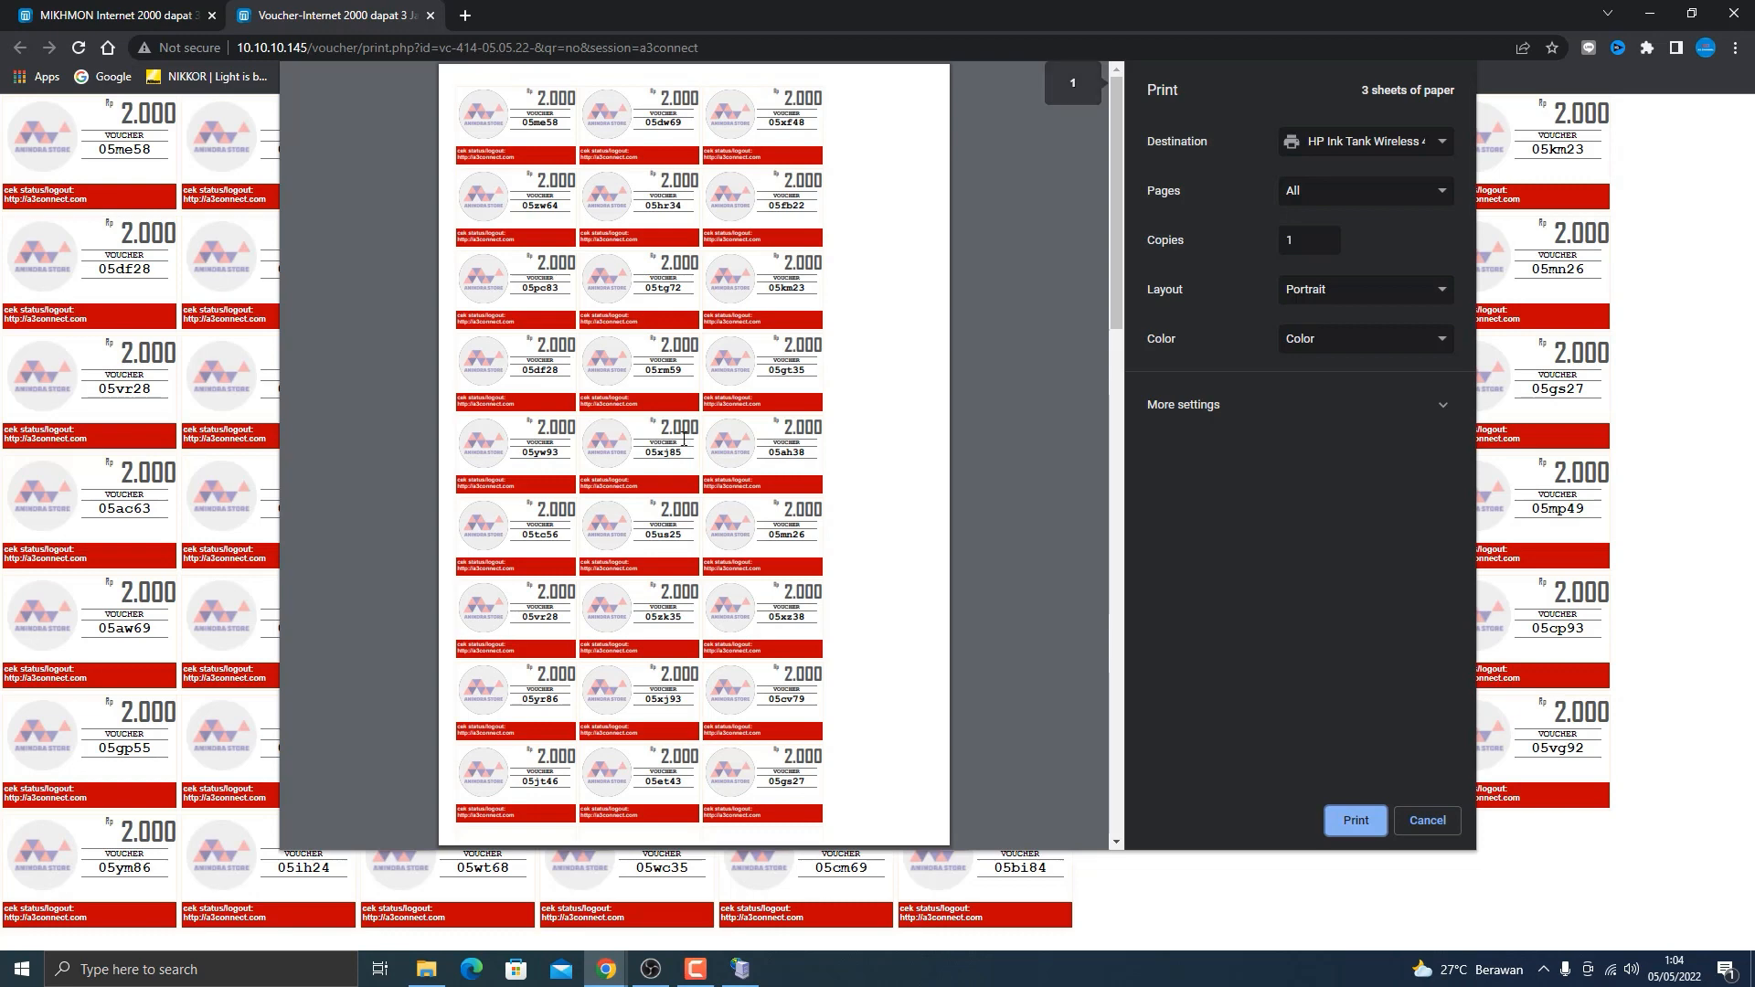
pyautogui.scroll(-15, 684, 505)
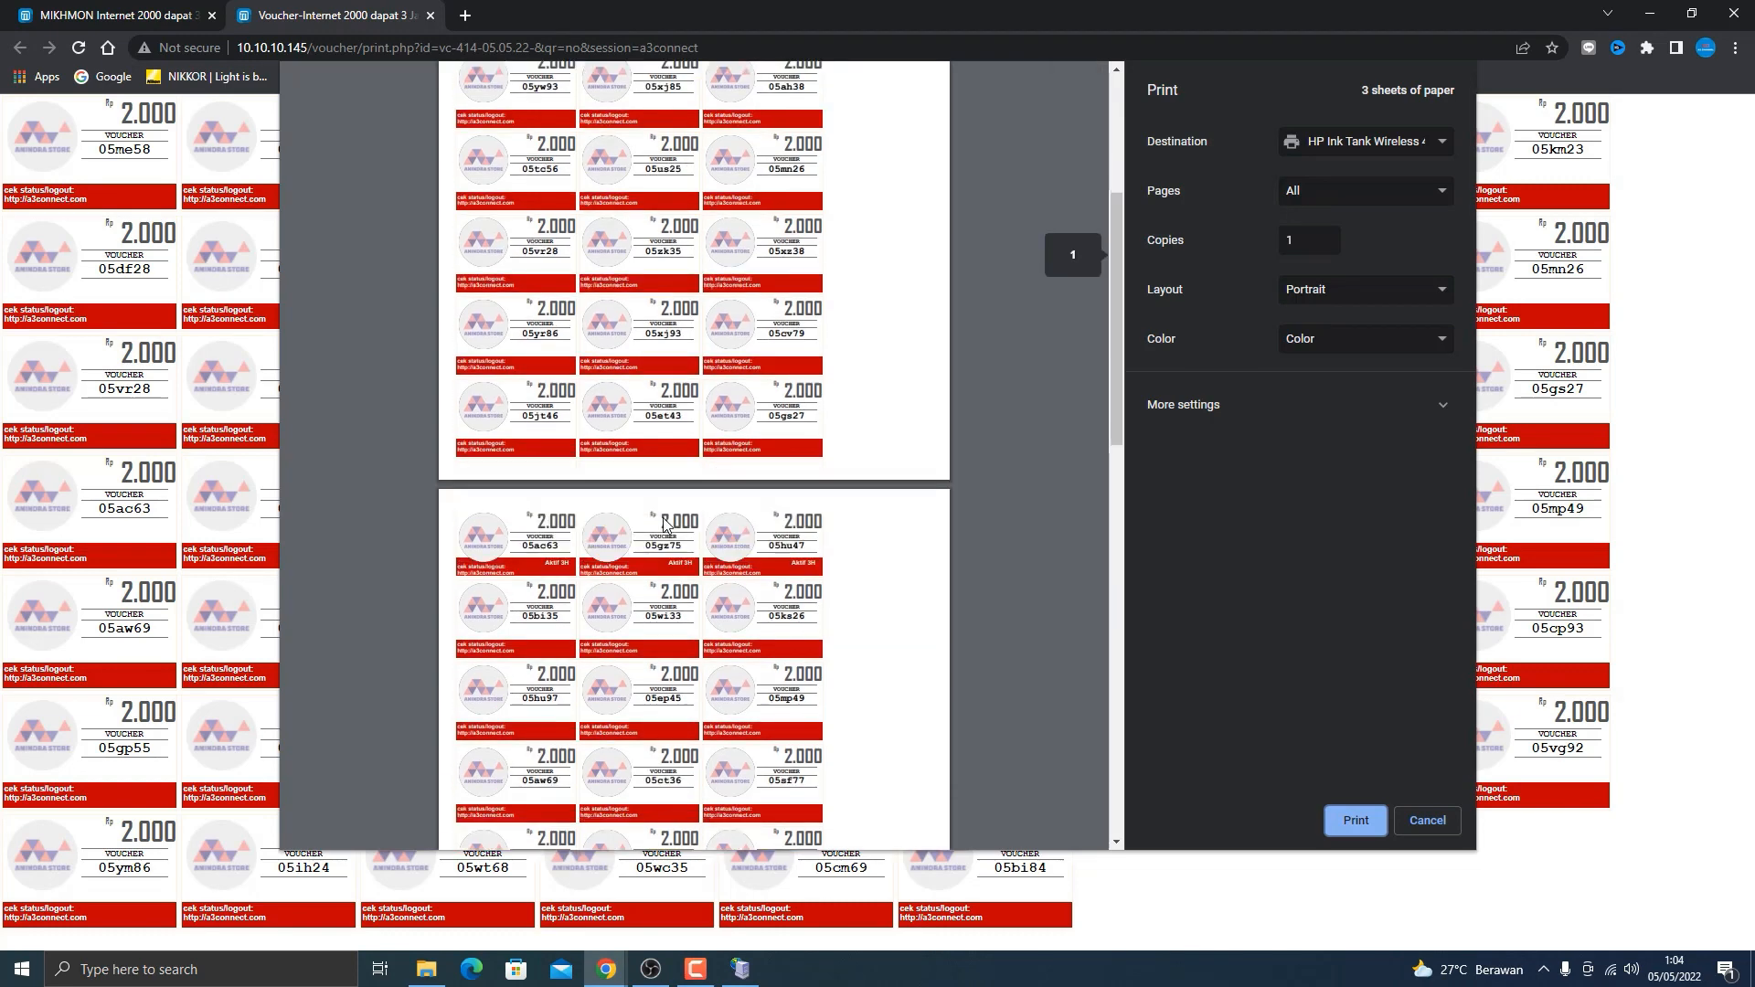
pyautogui.scroll(10, 664, 515)
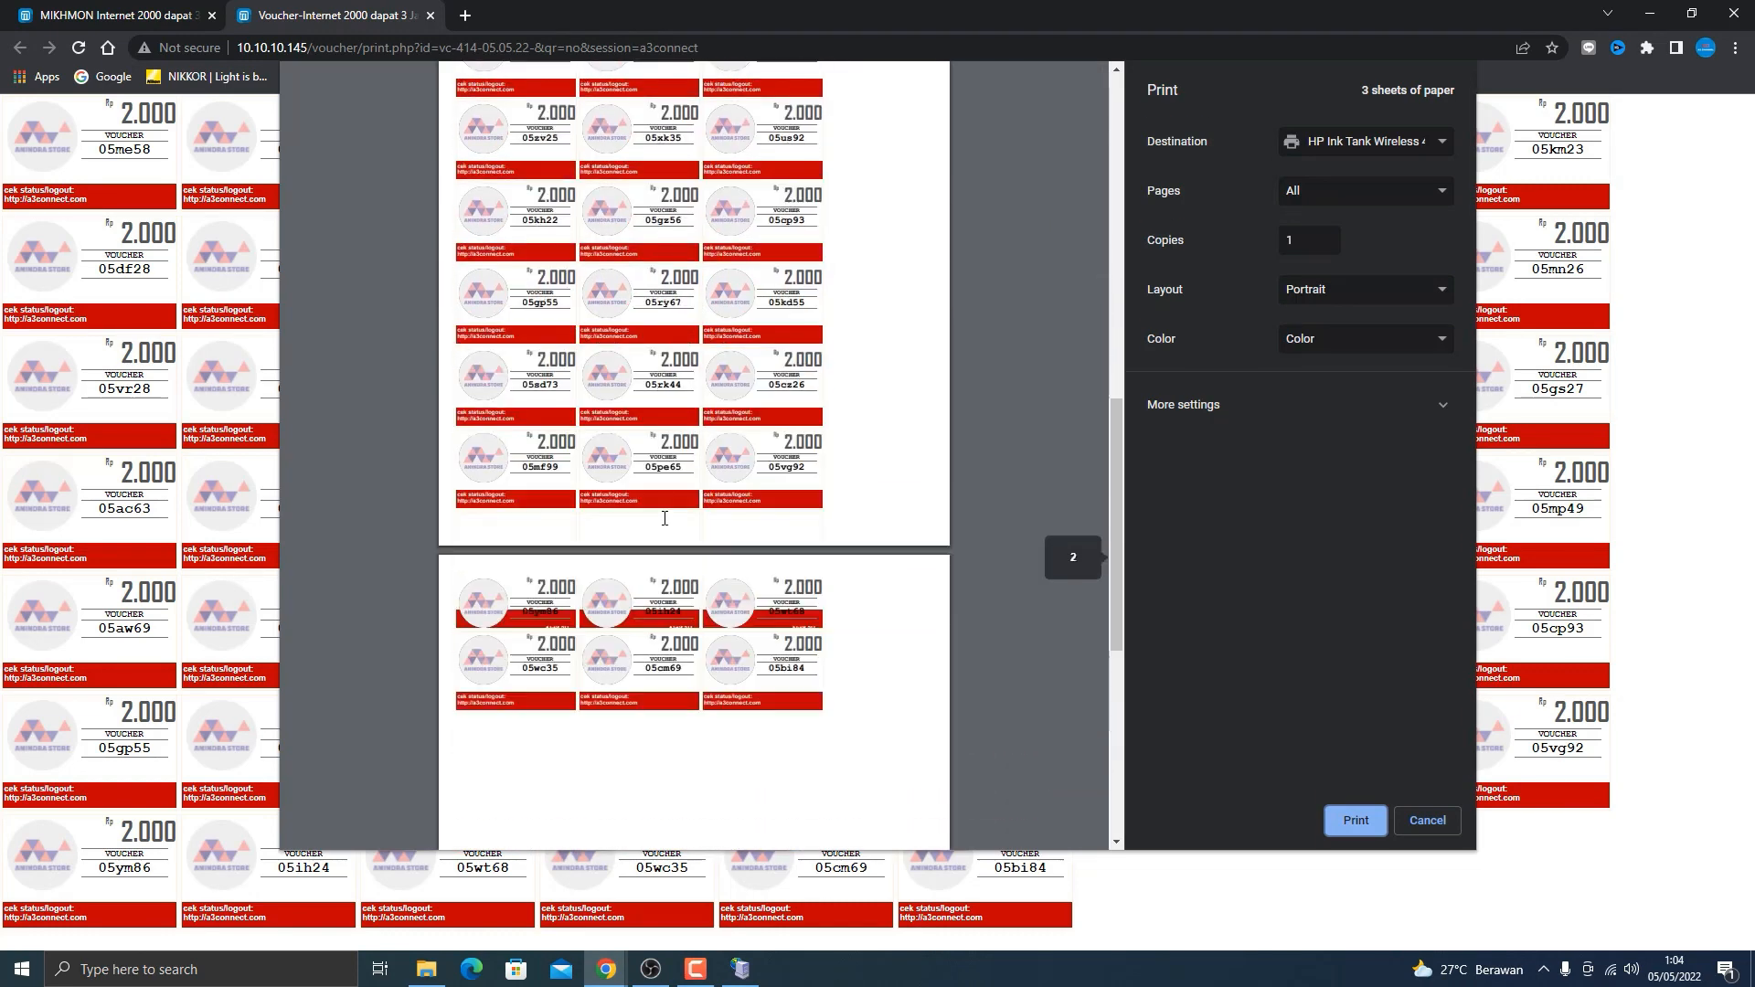
pyautogui.scroll(2, 664, 515)
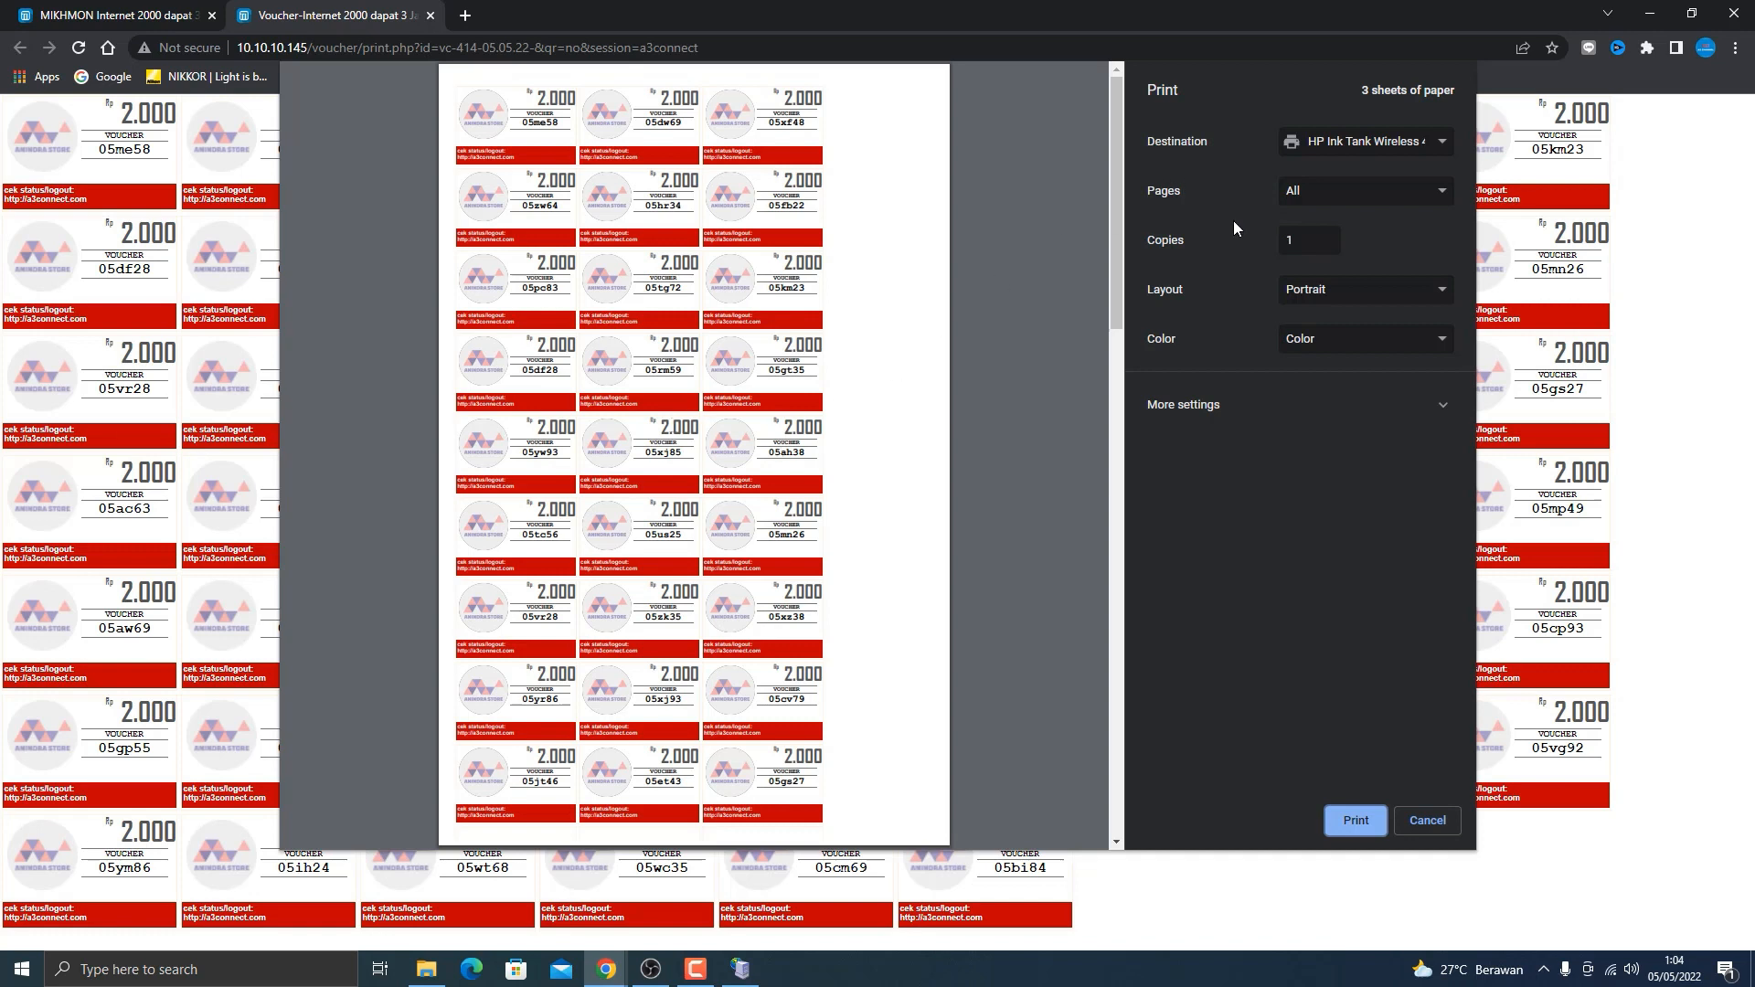
# Step: Set the print layout to Landscape and check the previewed pages
pyautogui.click(1310, 293)
pyautogui.click(1325, 322)
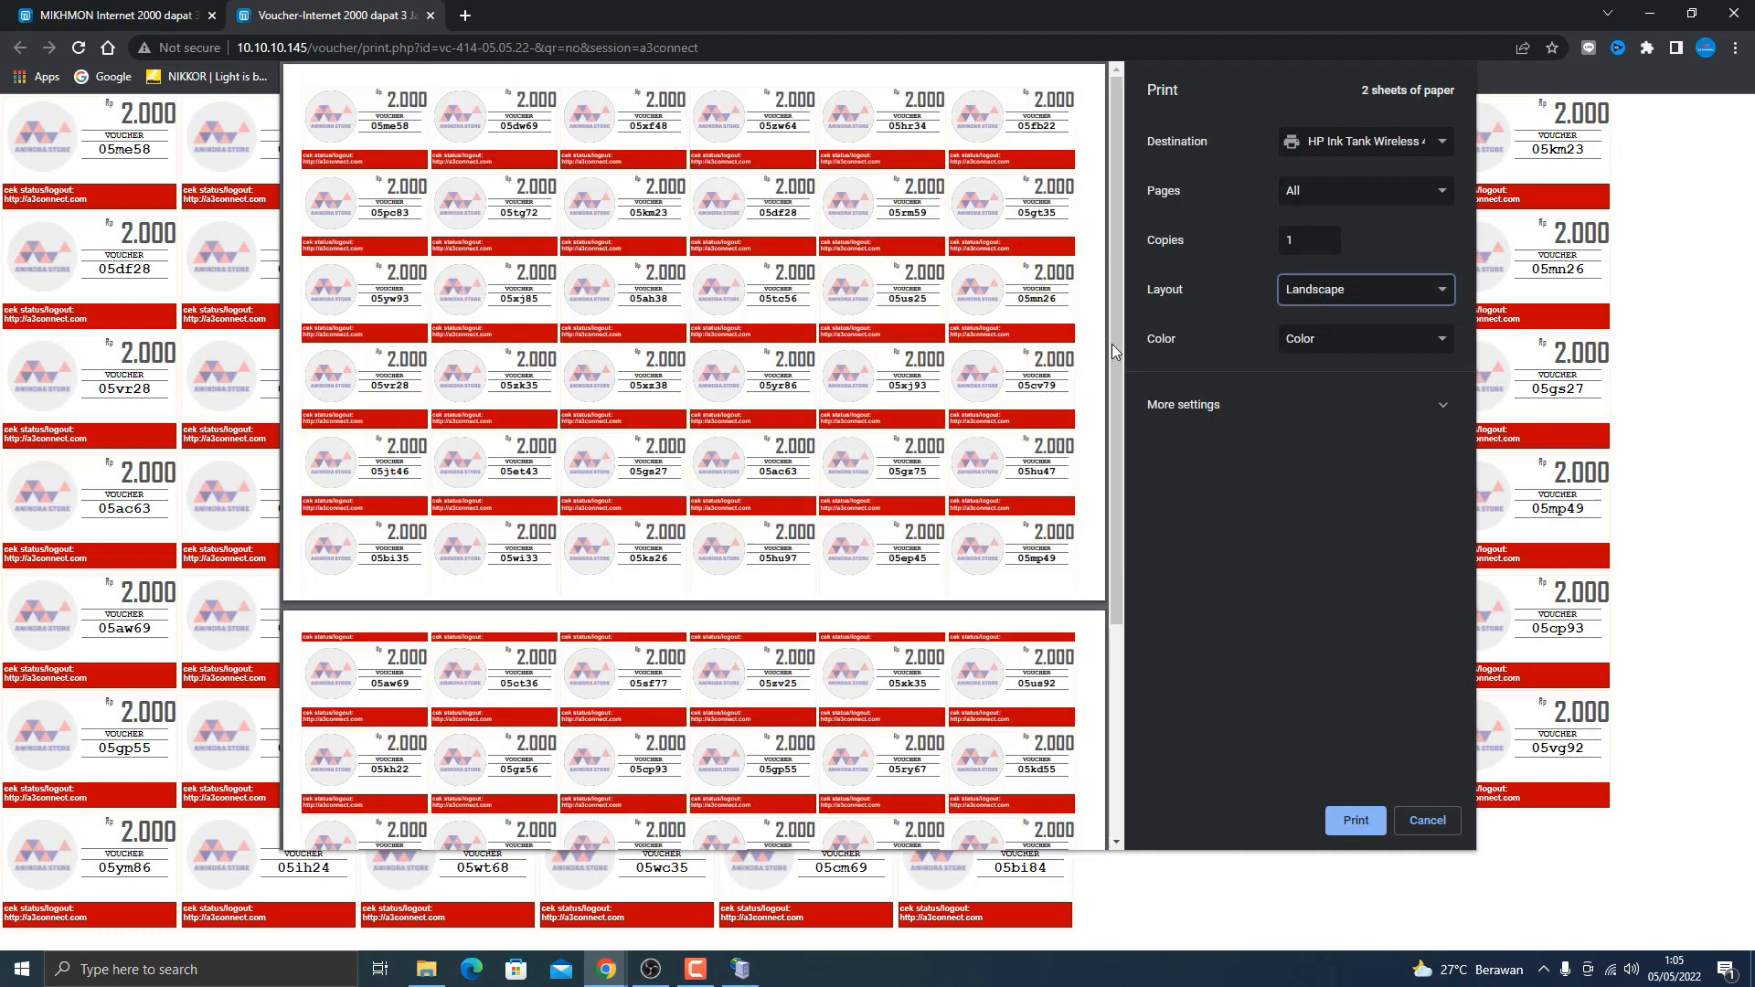
pyautogui.scroll(-4, 1033, 404)
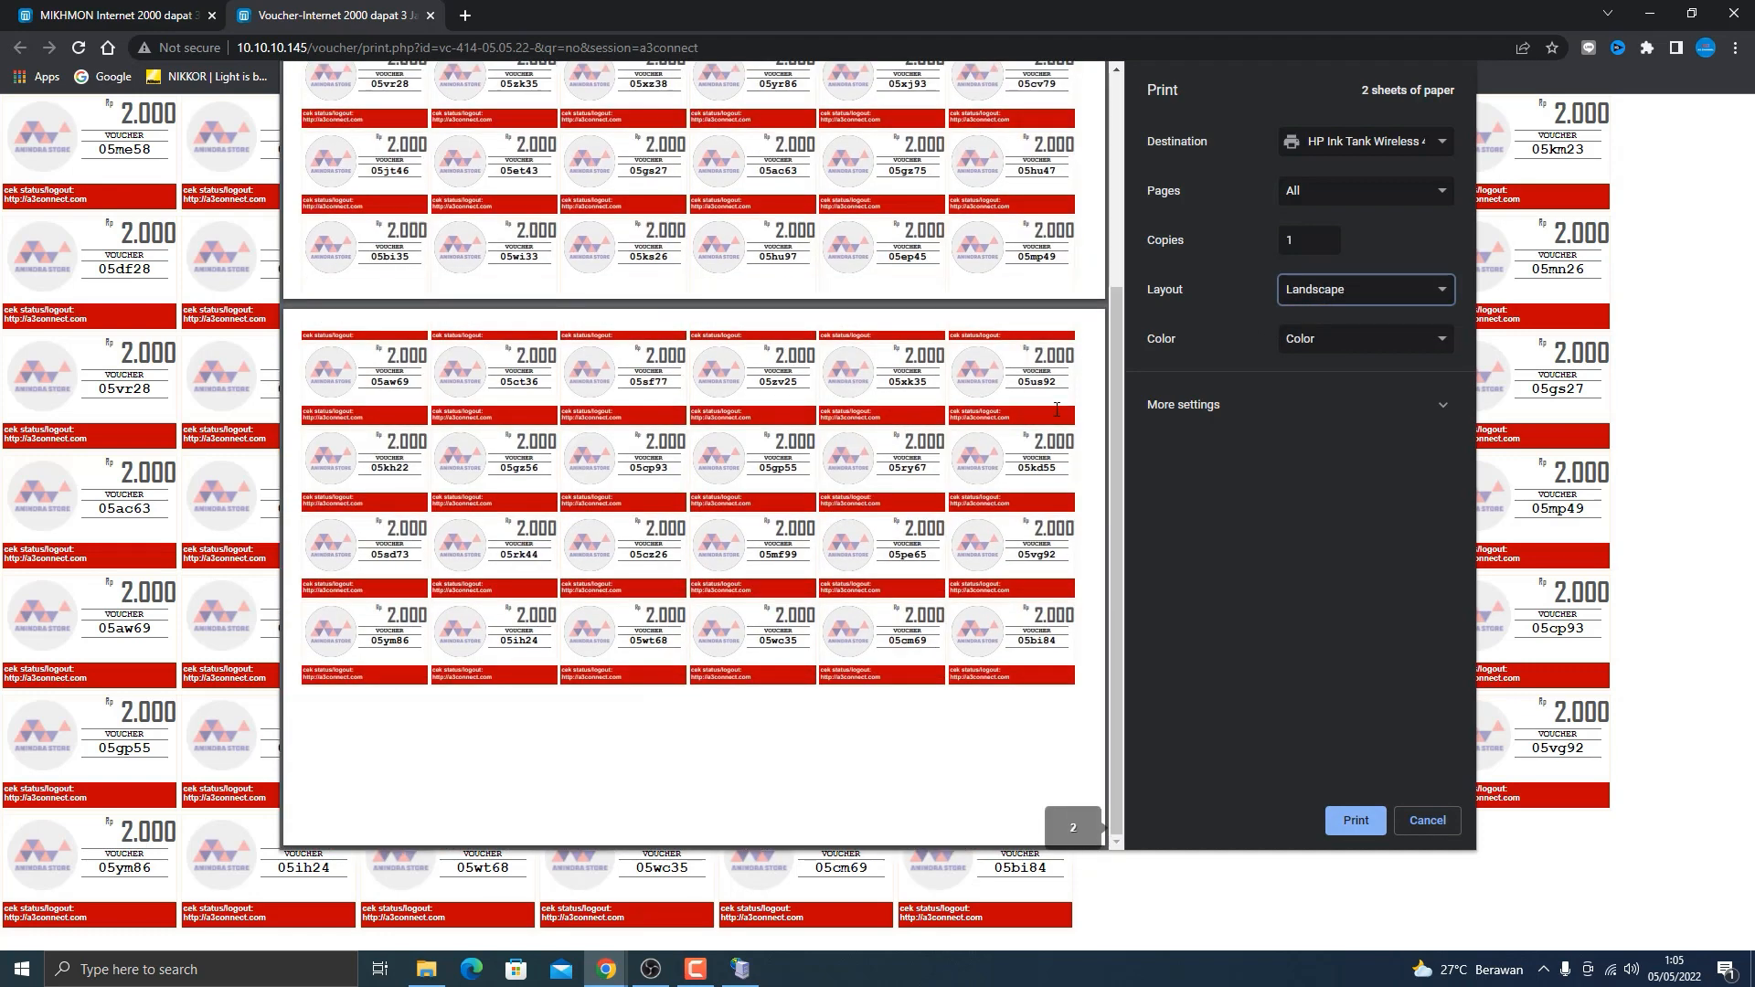
pyautogui.scroll(4, 1048, 409)
# Step: Set the paper size to A4 in the additional print settings and check the previewed pages
pyautogui.click(1277, 407)
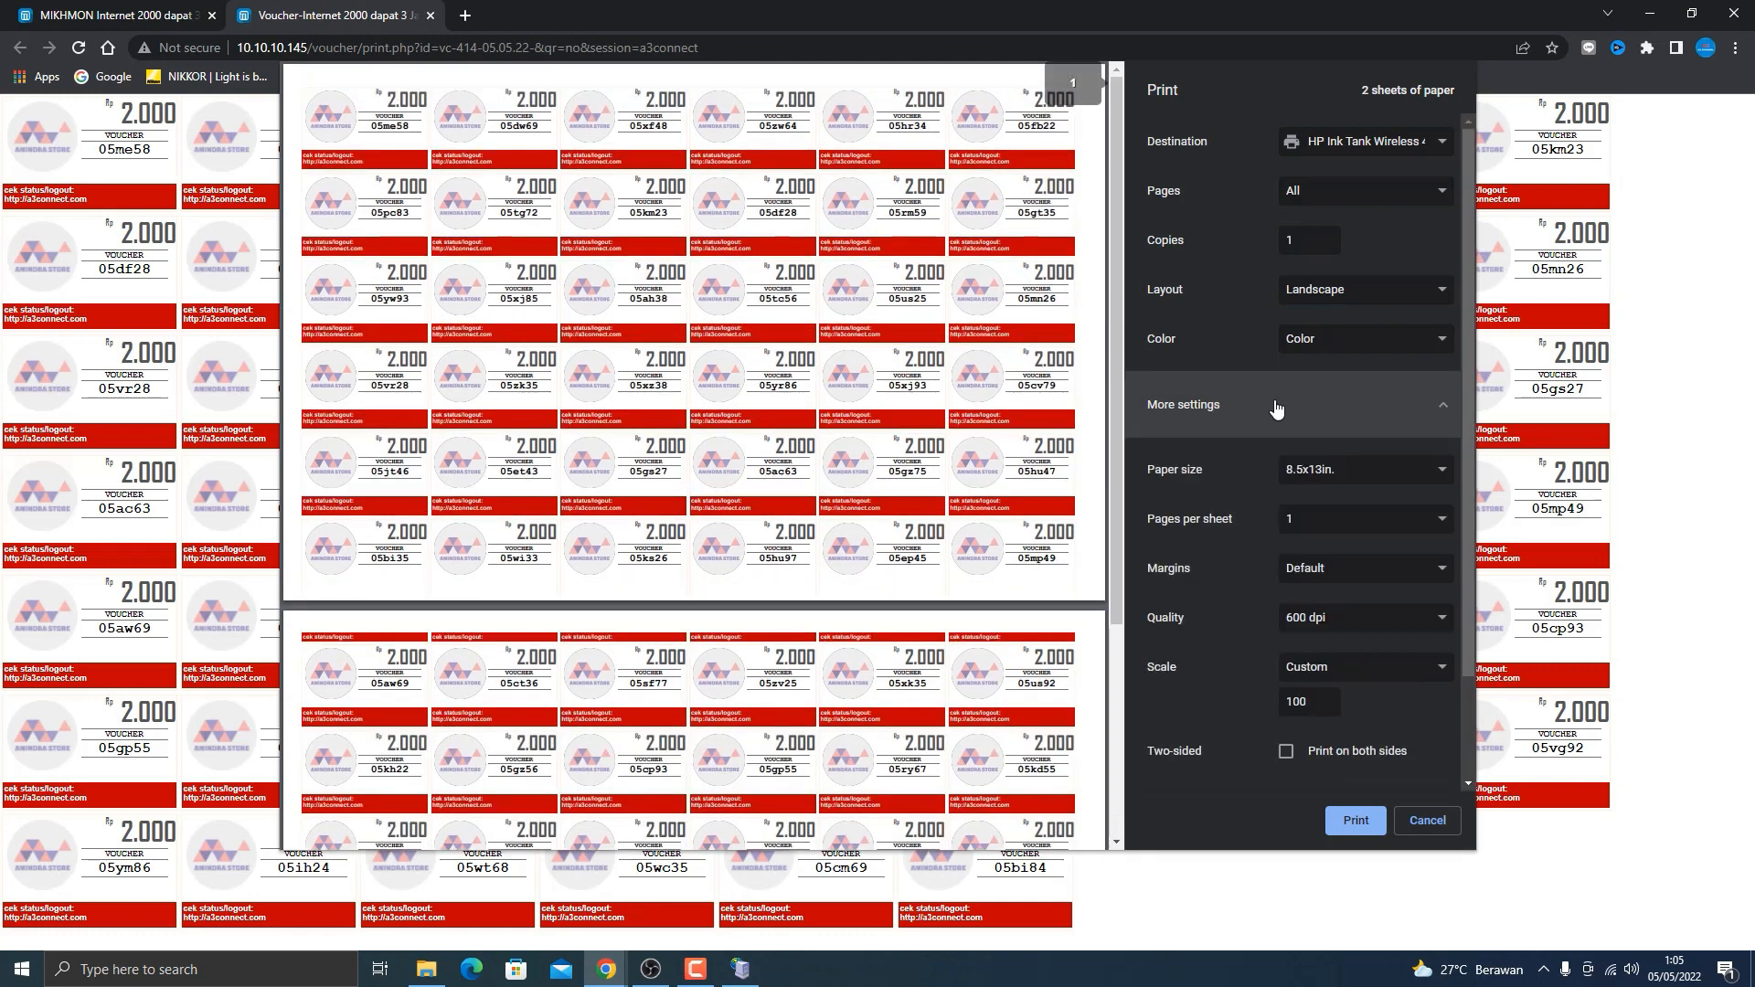
pyautogui.click(1342, 470)
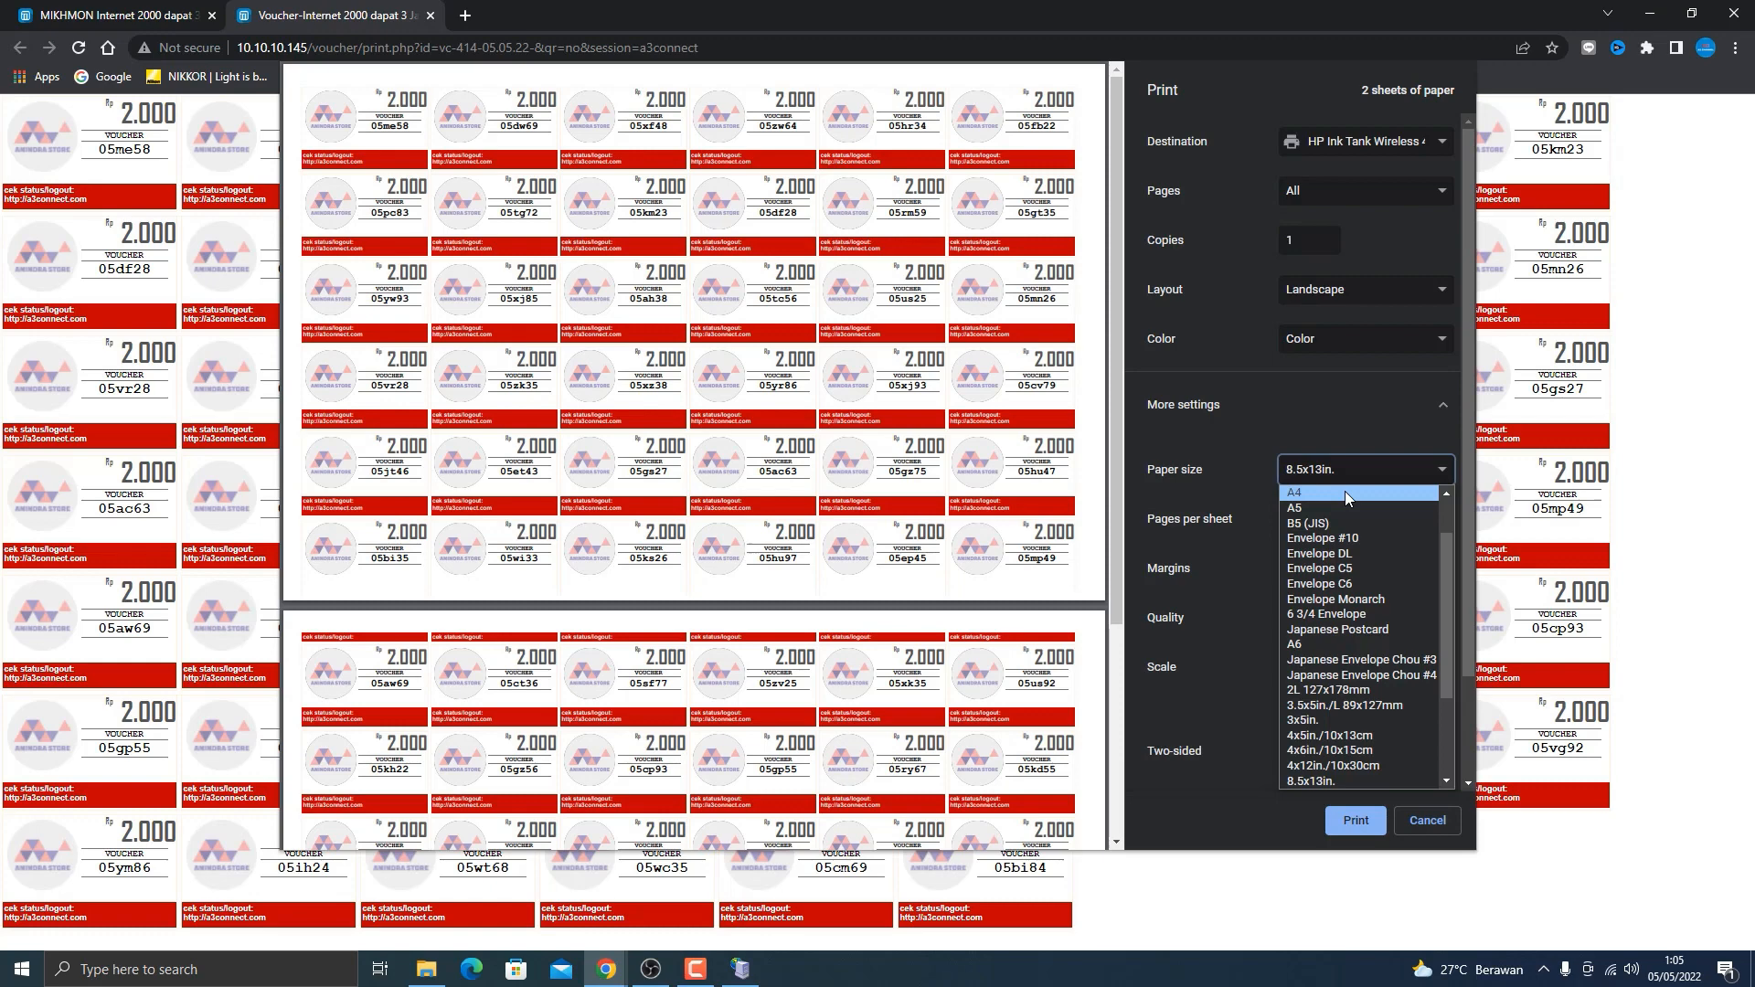
pyautogui.click(1346, 493)
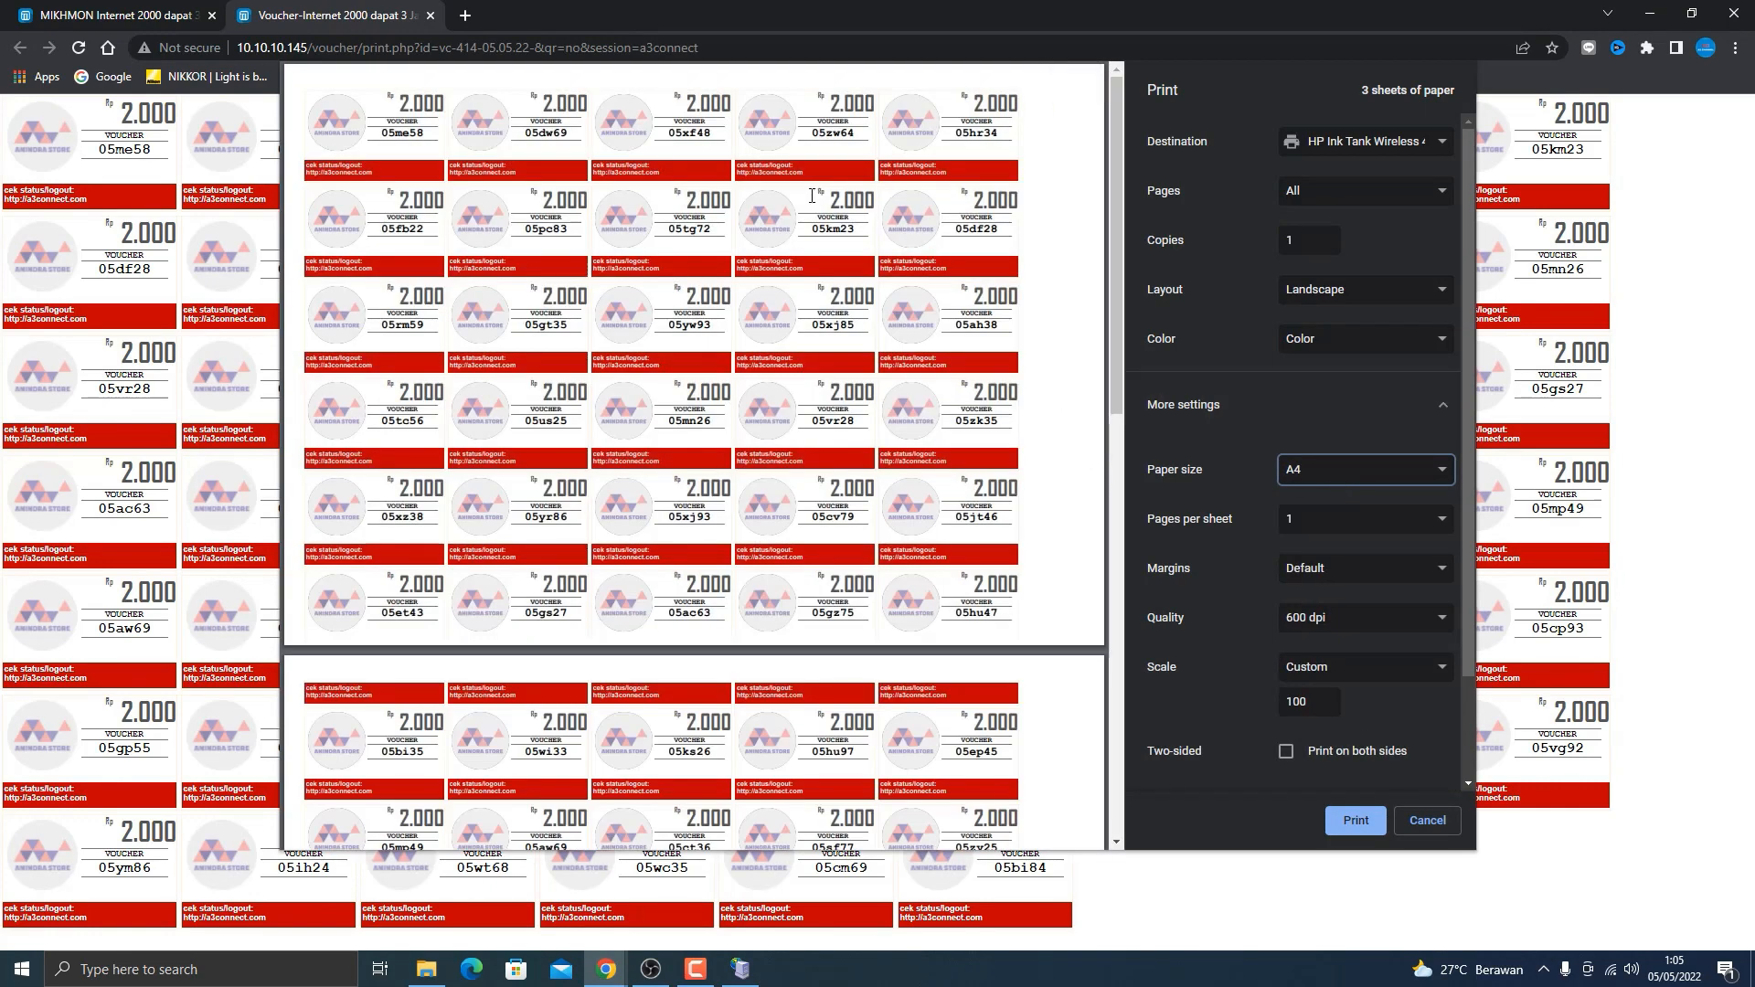
pyautogui.scroll(-10, 778, 348)
pyautogui.scroll(-1, 780, 355)
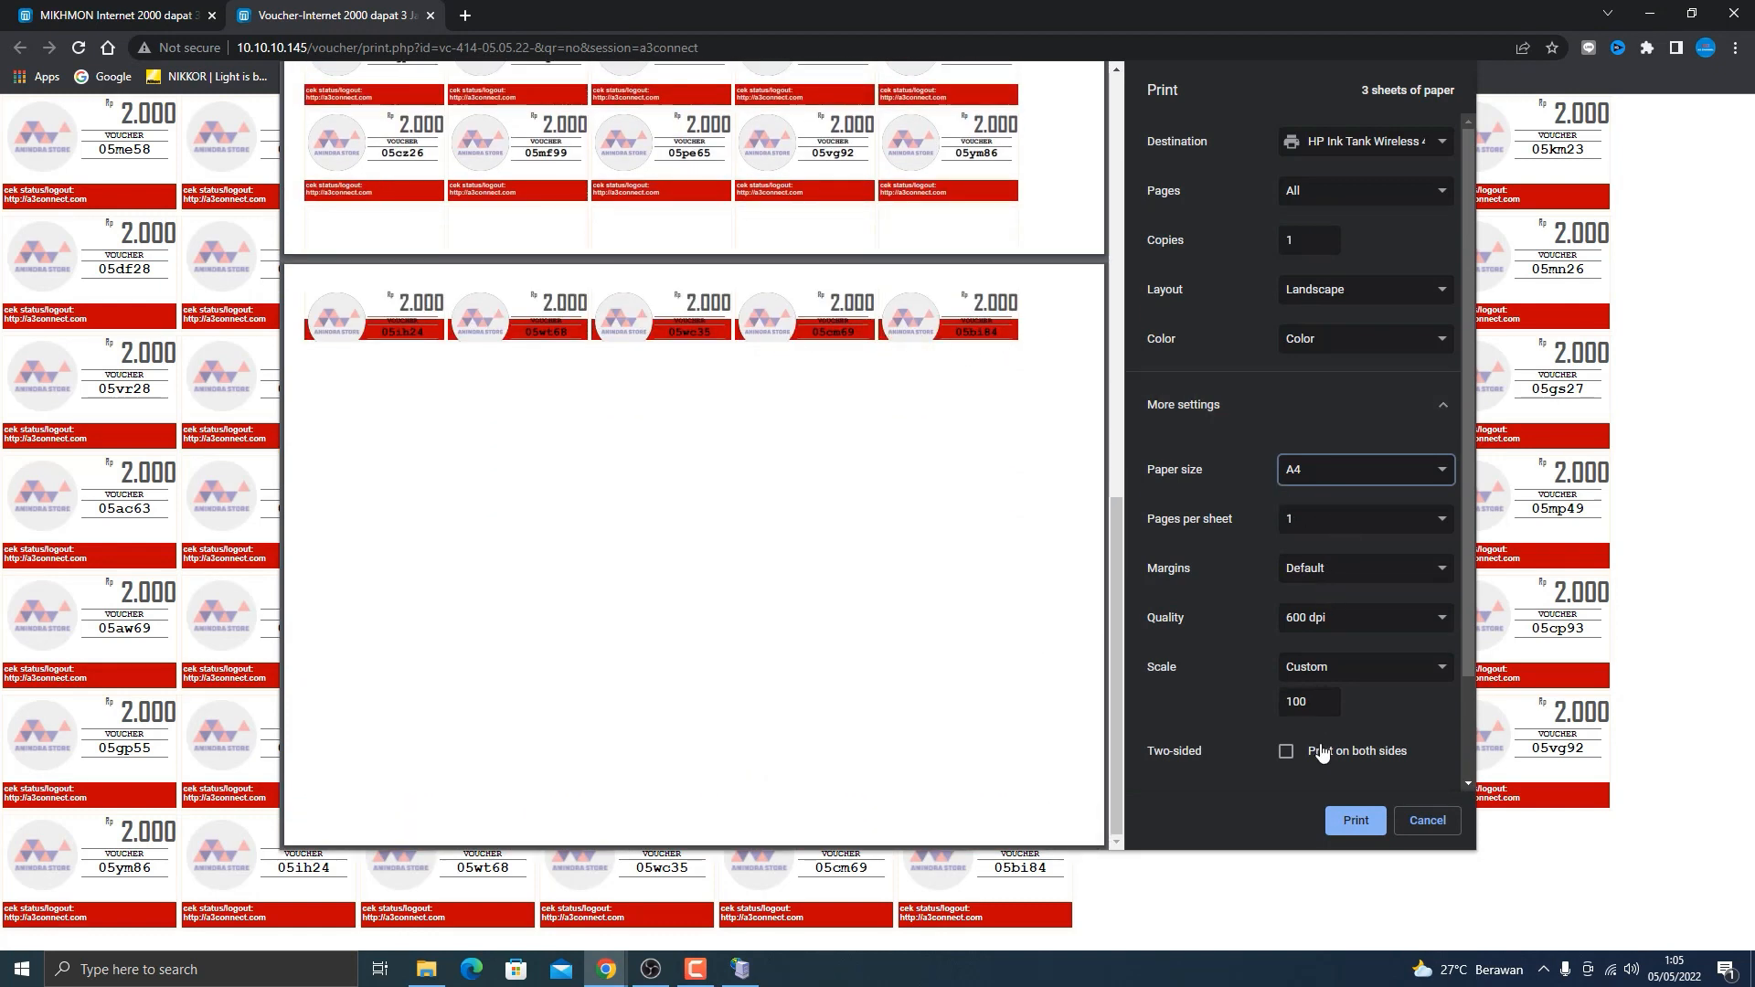
# Step: Switch to custom margins and reduce the top margin to 0.04" and the bottom margin to 0.03"
pyautogui.click(1317, 574)
pyautogui.click(1331, 636)
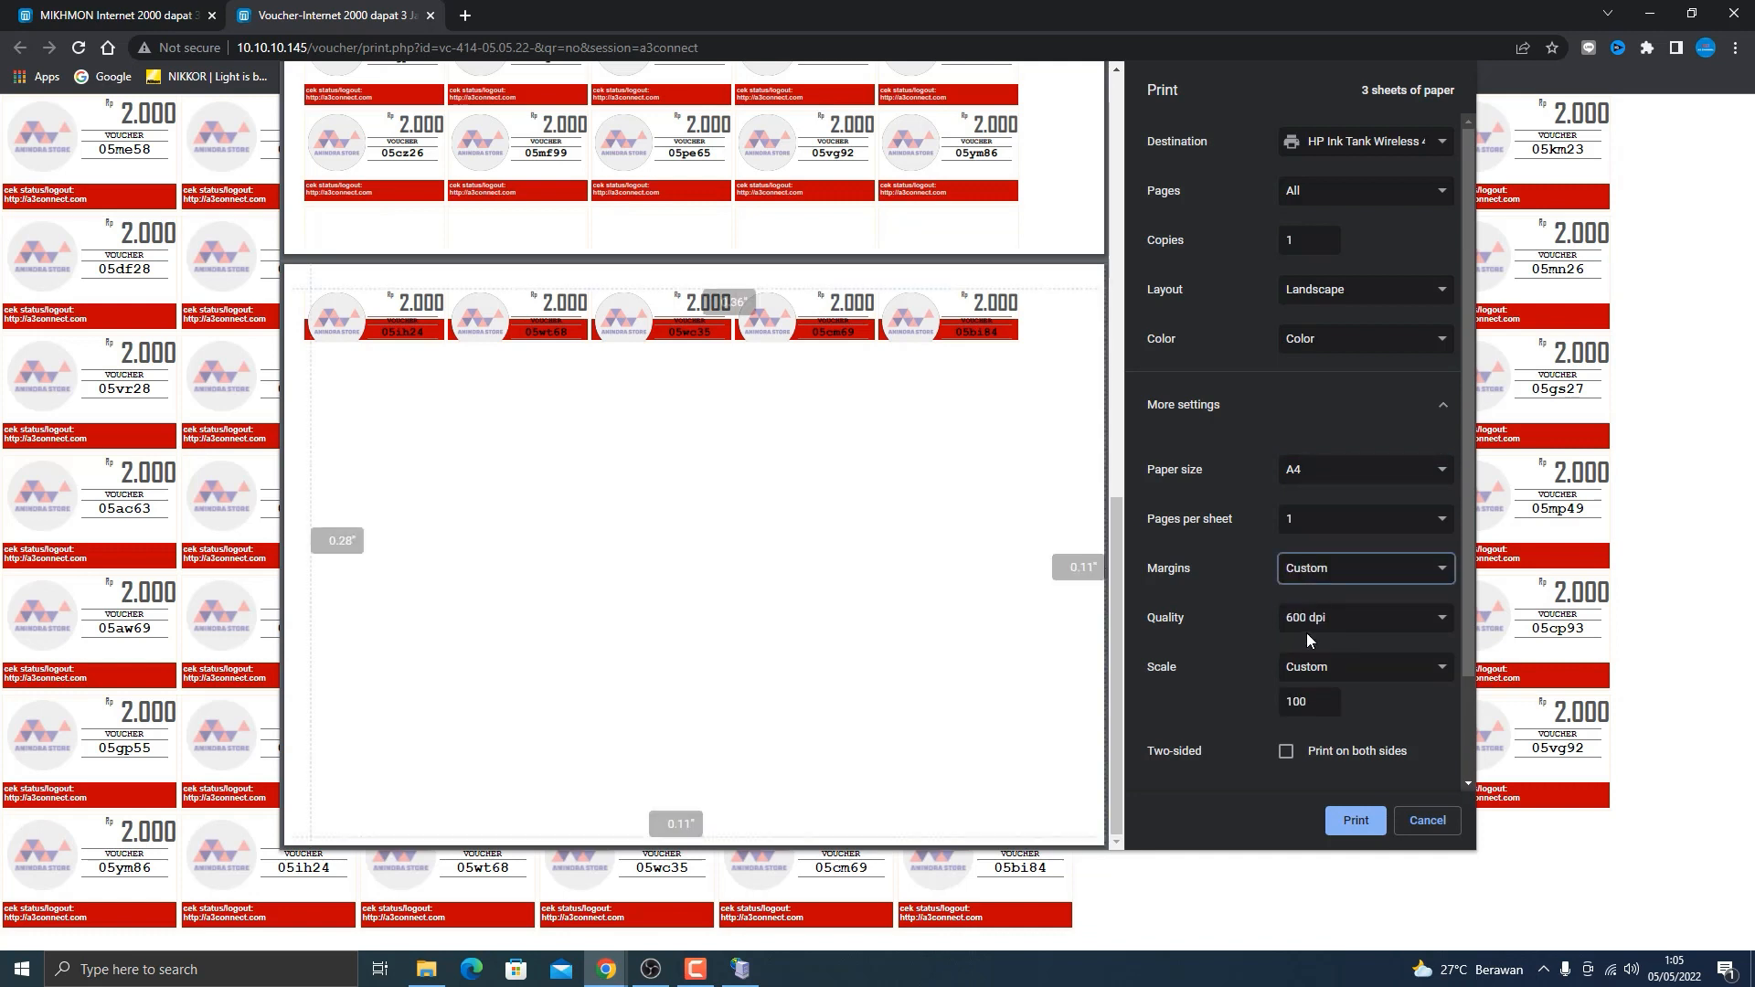
pyautogui.moveTo(919, 288); pyautogui.dragTo(918, 271)
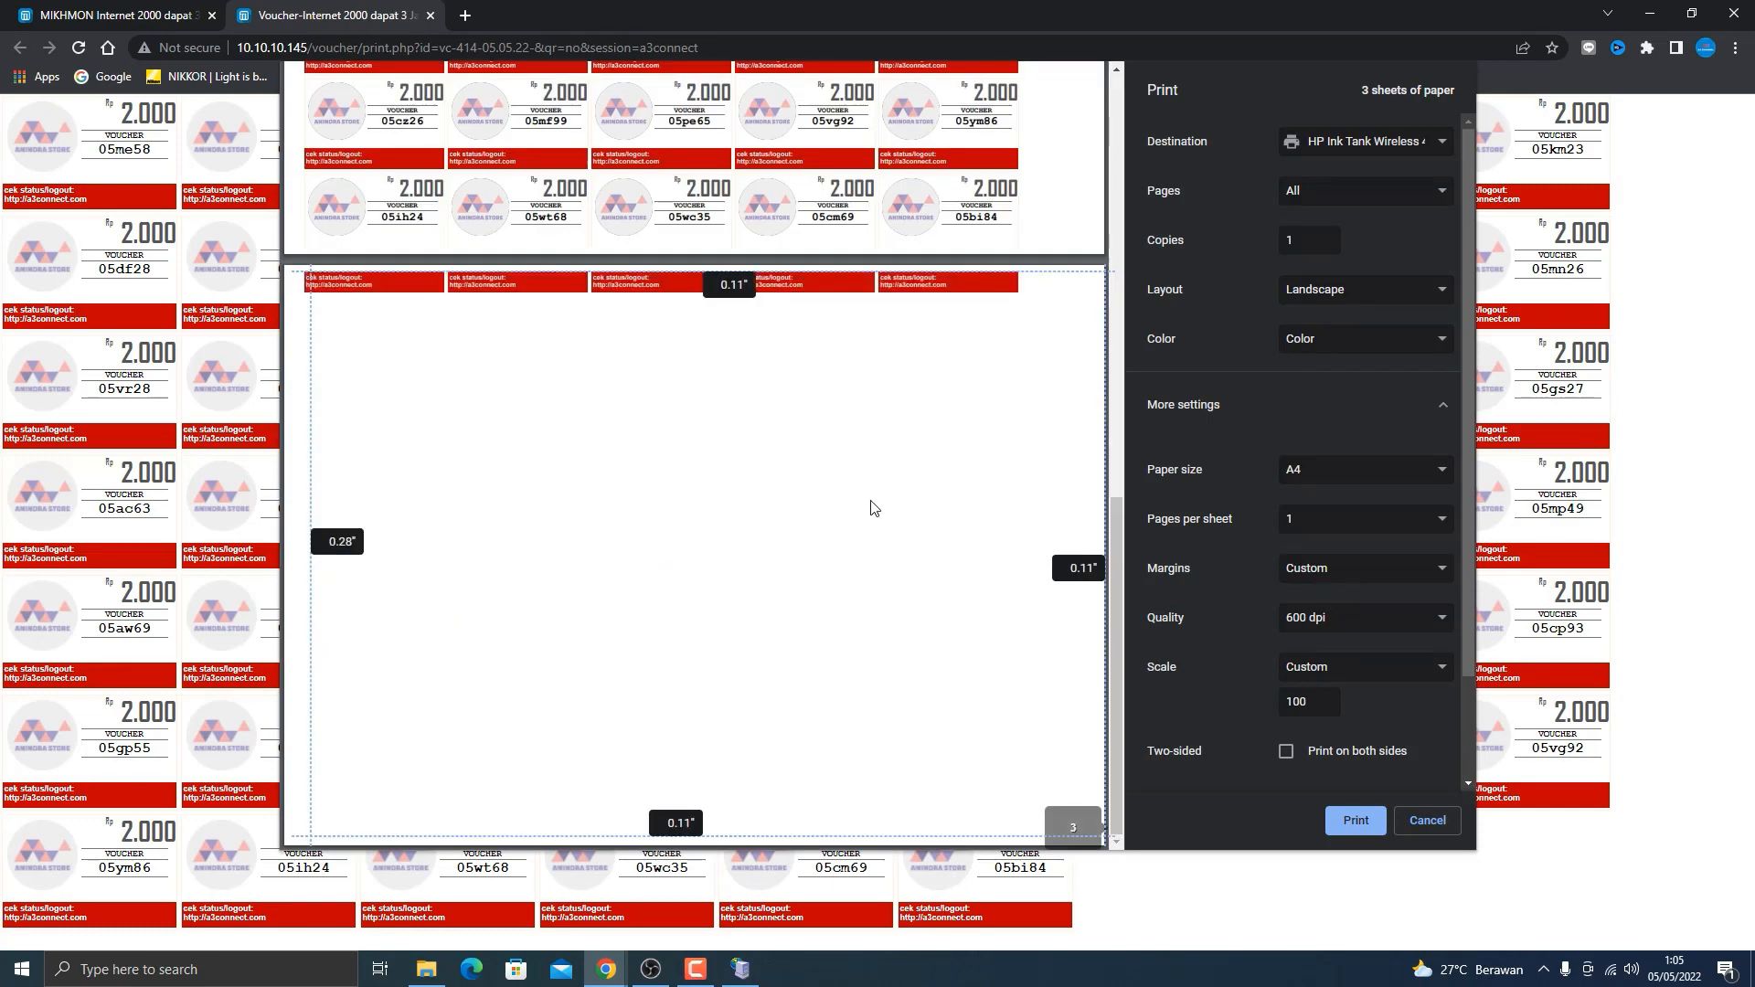
pyautogui.moveTo(764, 838); pyautogui.dragTo(764, 844)
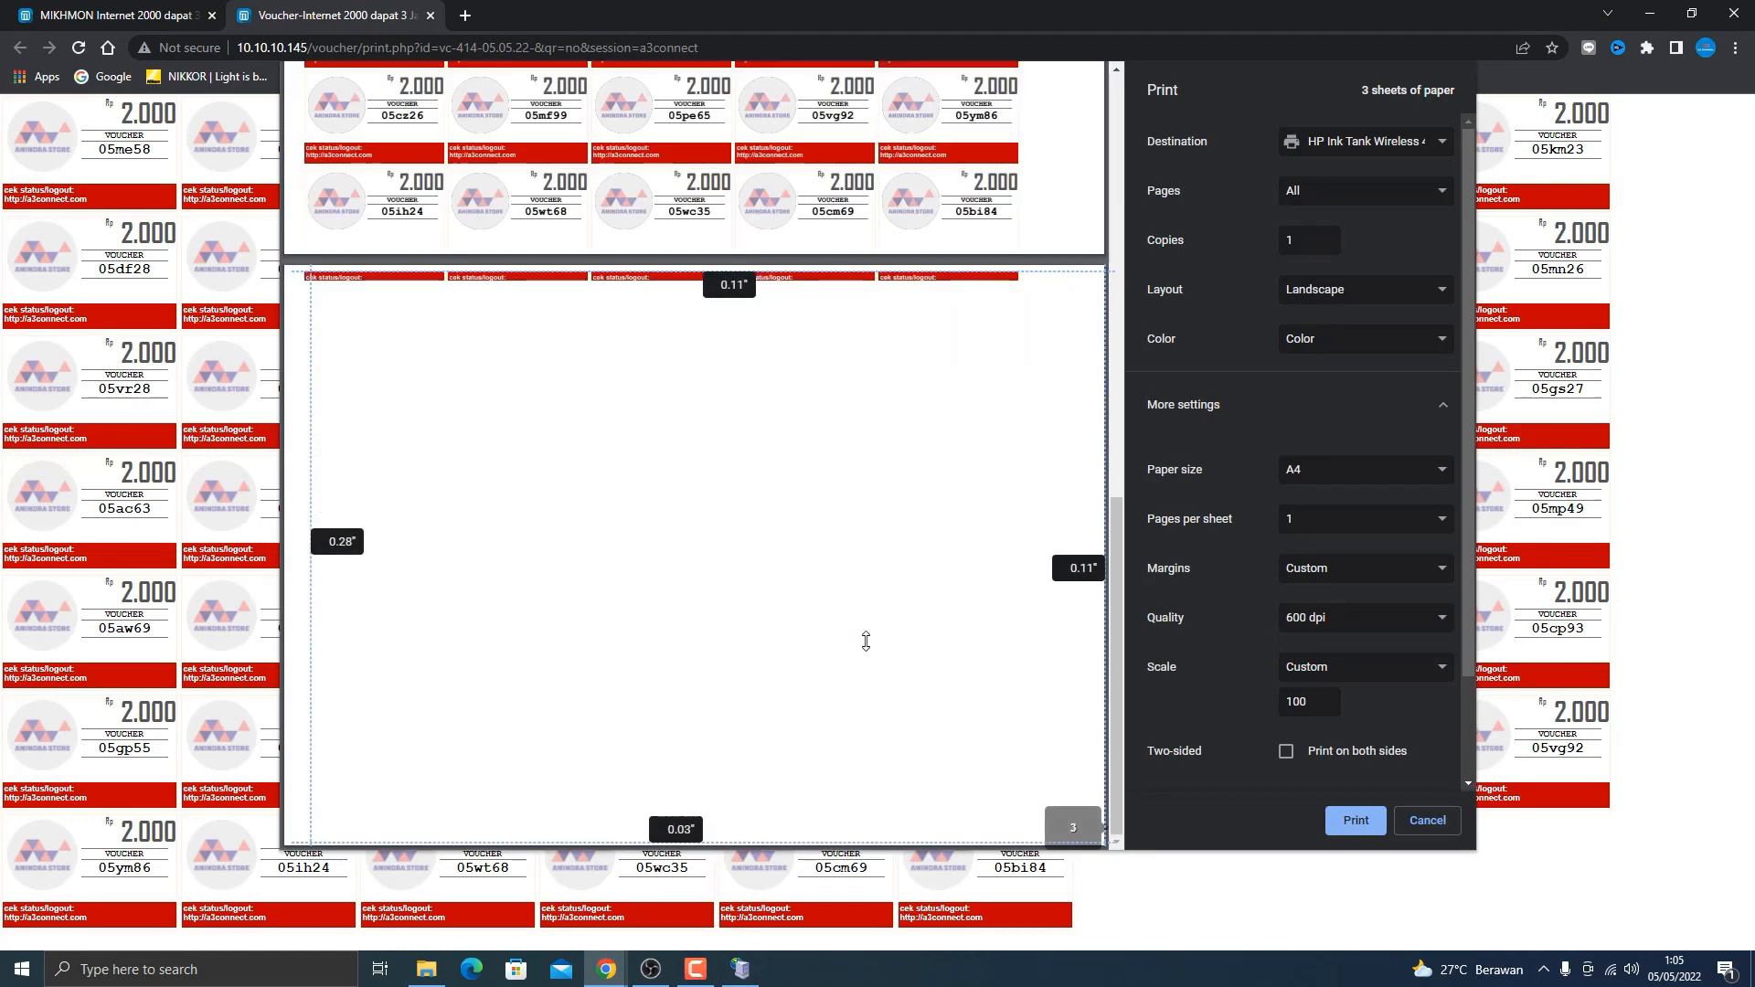
pyautogui.scroll(10, 865, 641)
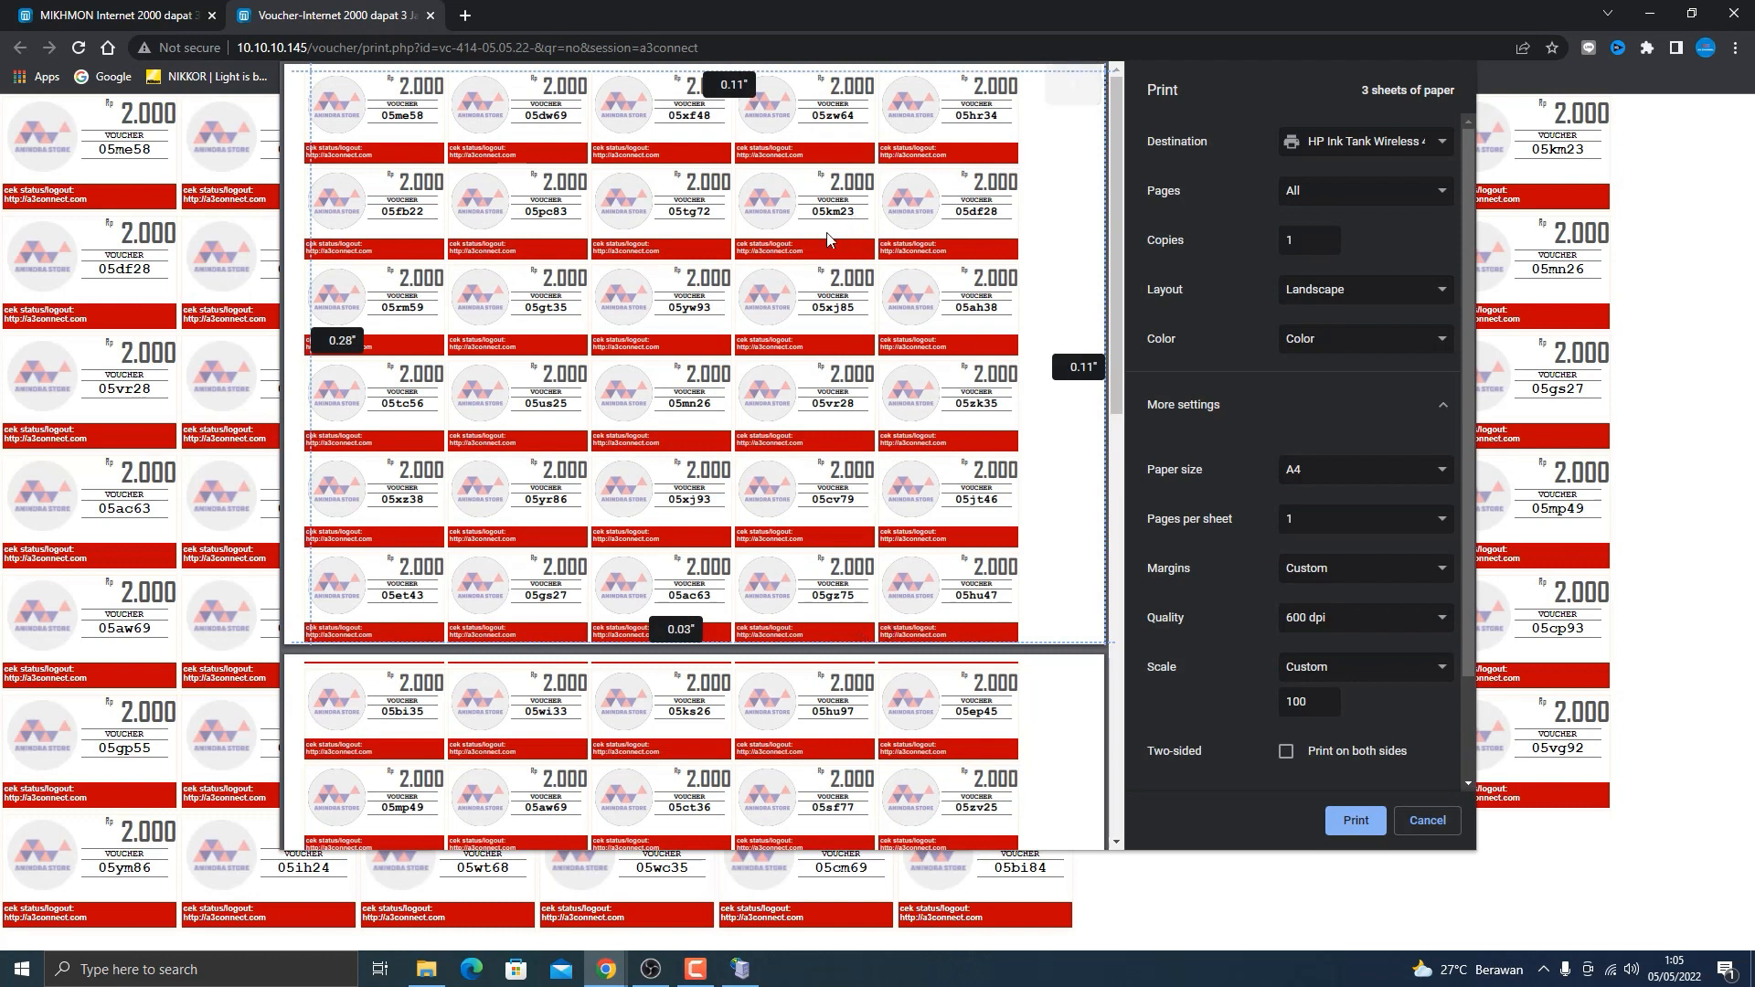
pyautogui.moveTo(833, 74); pyautogui.dragTo(836, 73)
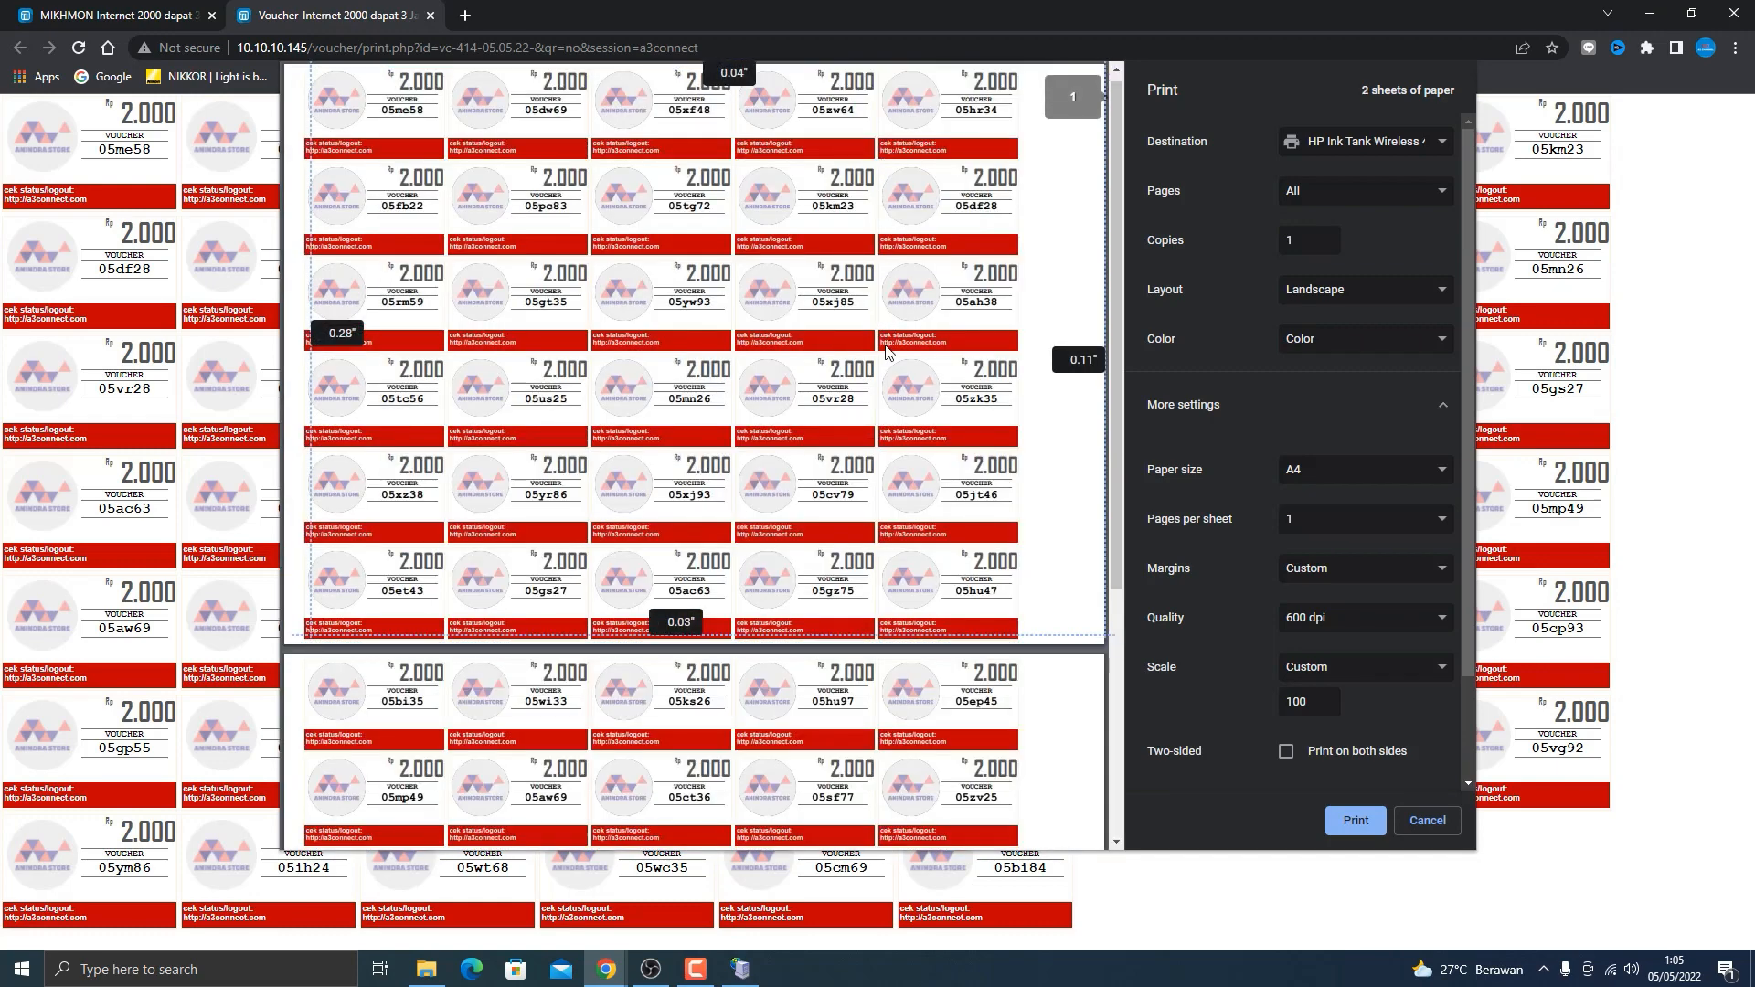
pyautogui.scroll(-4, 883, 275)
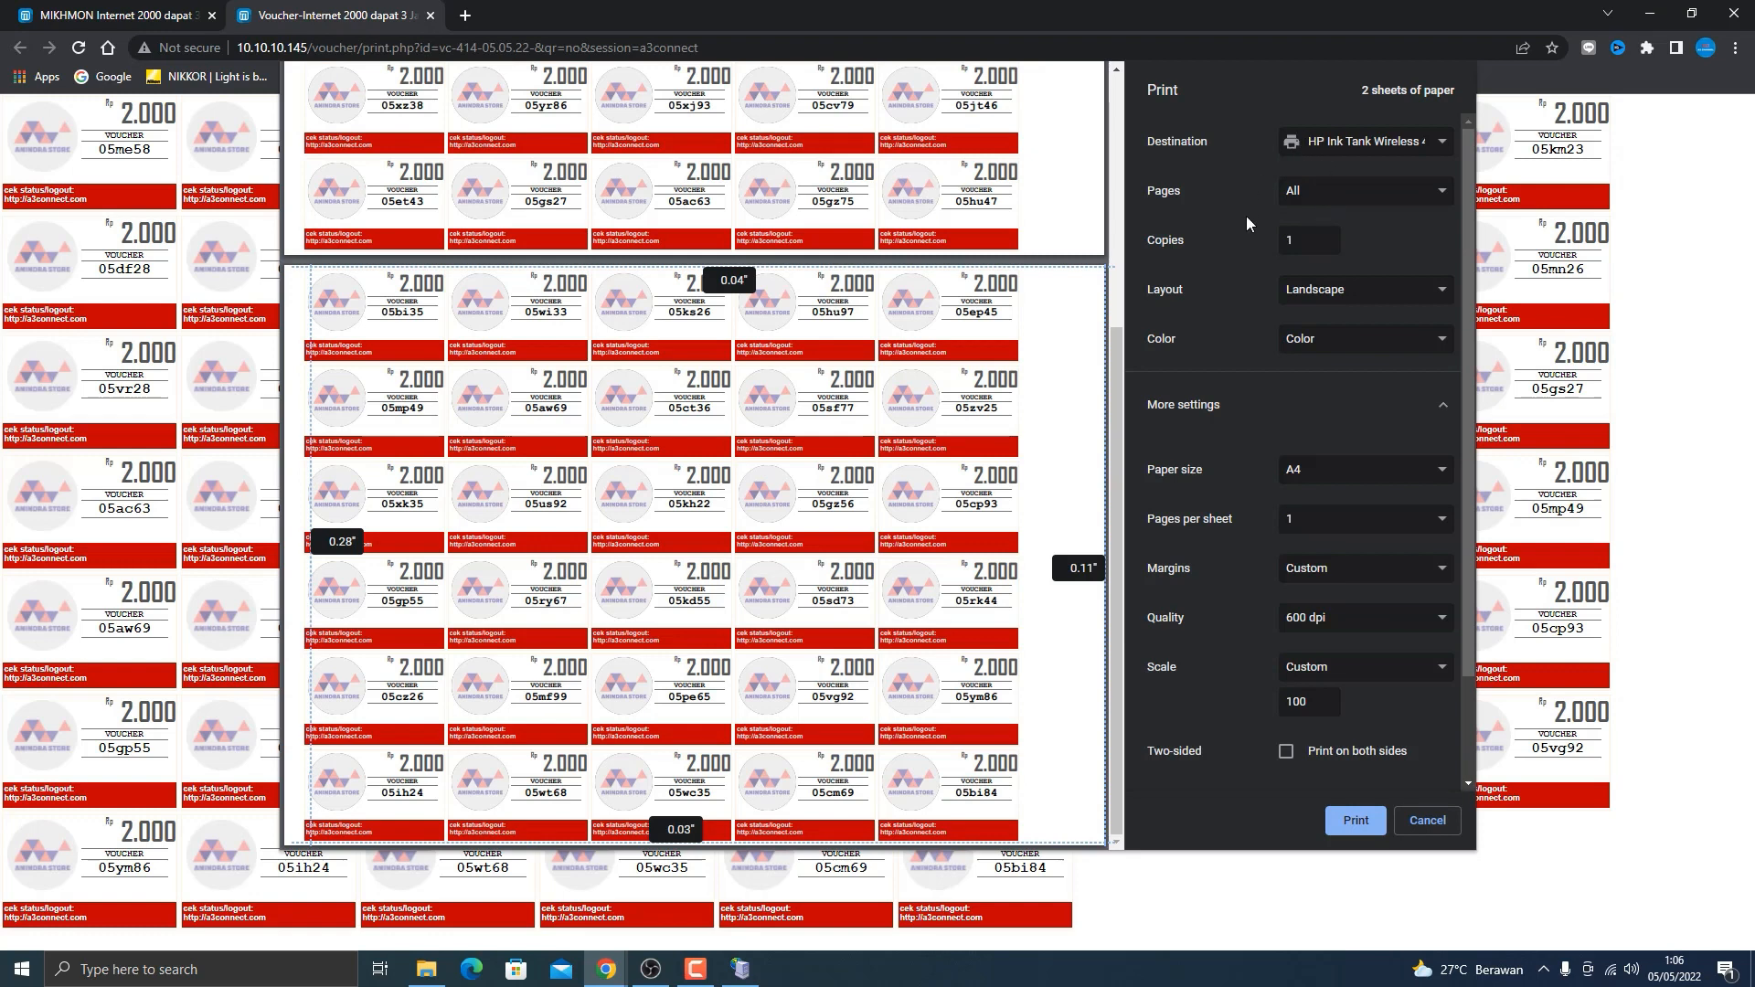
# Step: Keep the HP Ink Tank Wireless 410 series as the destination and print the voucher sheets
pyautogui.click(1445, 148)
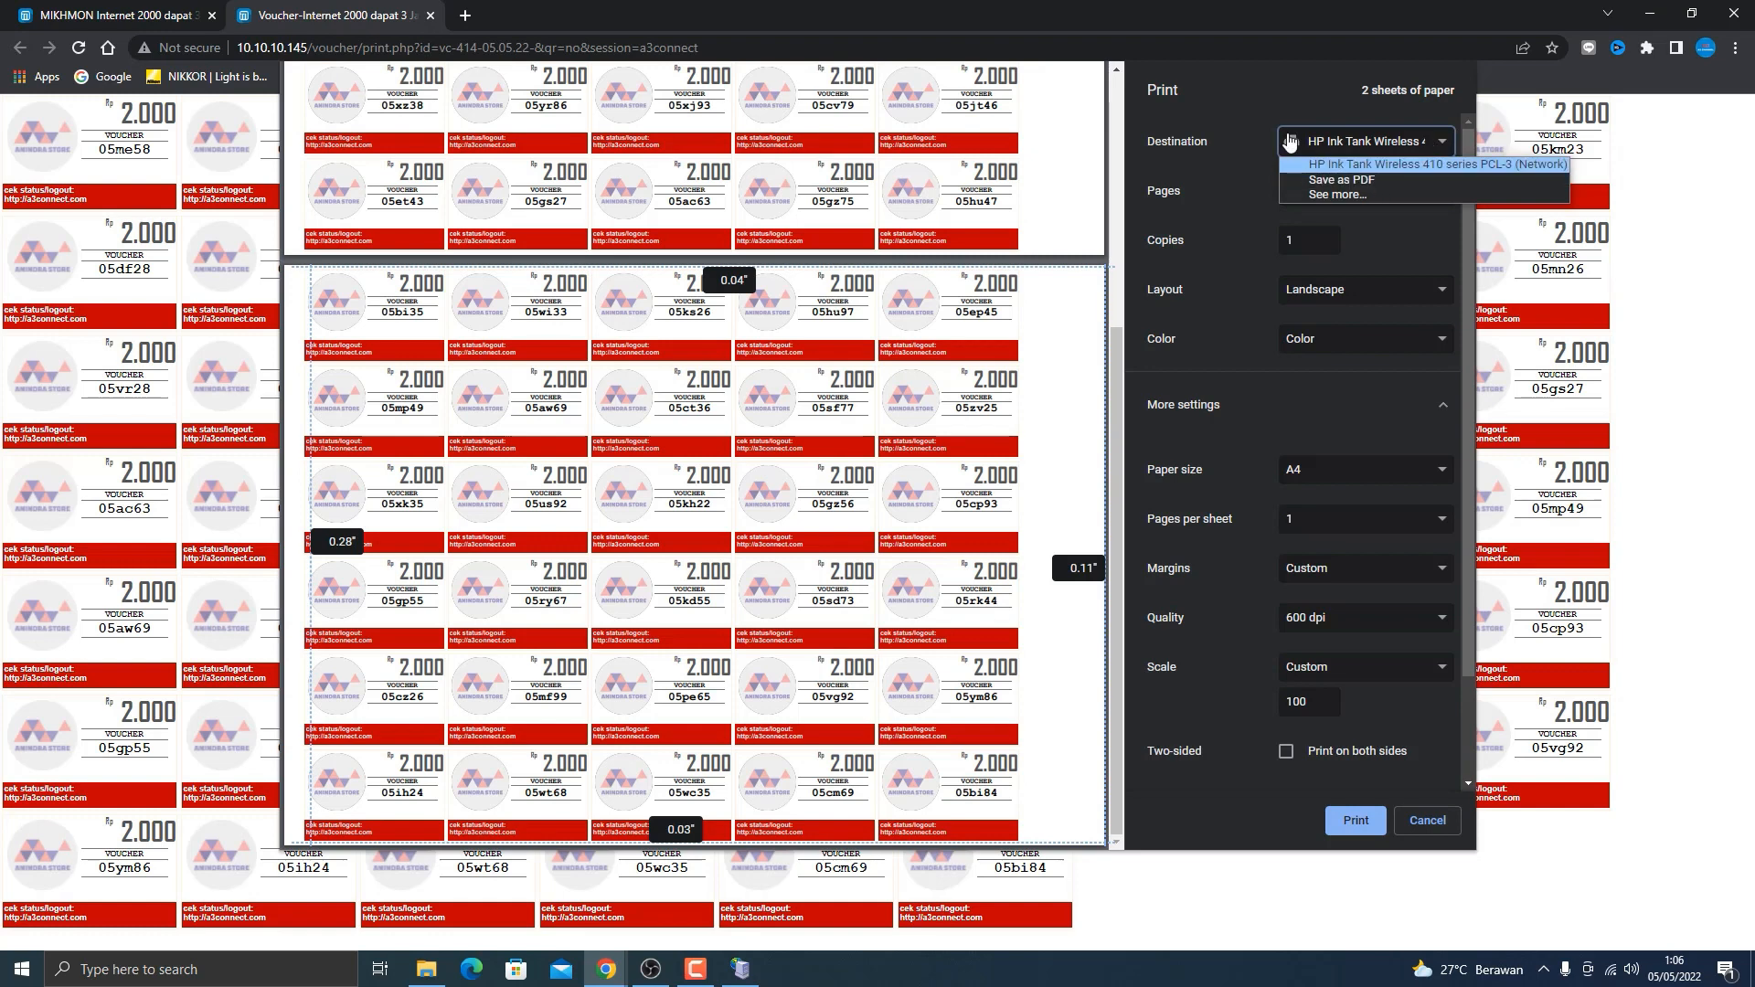
pyautogui.click(1291, 100)
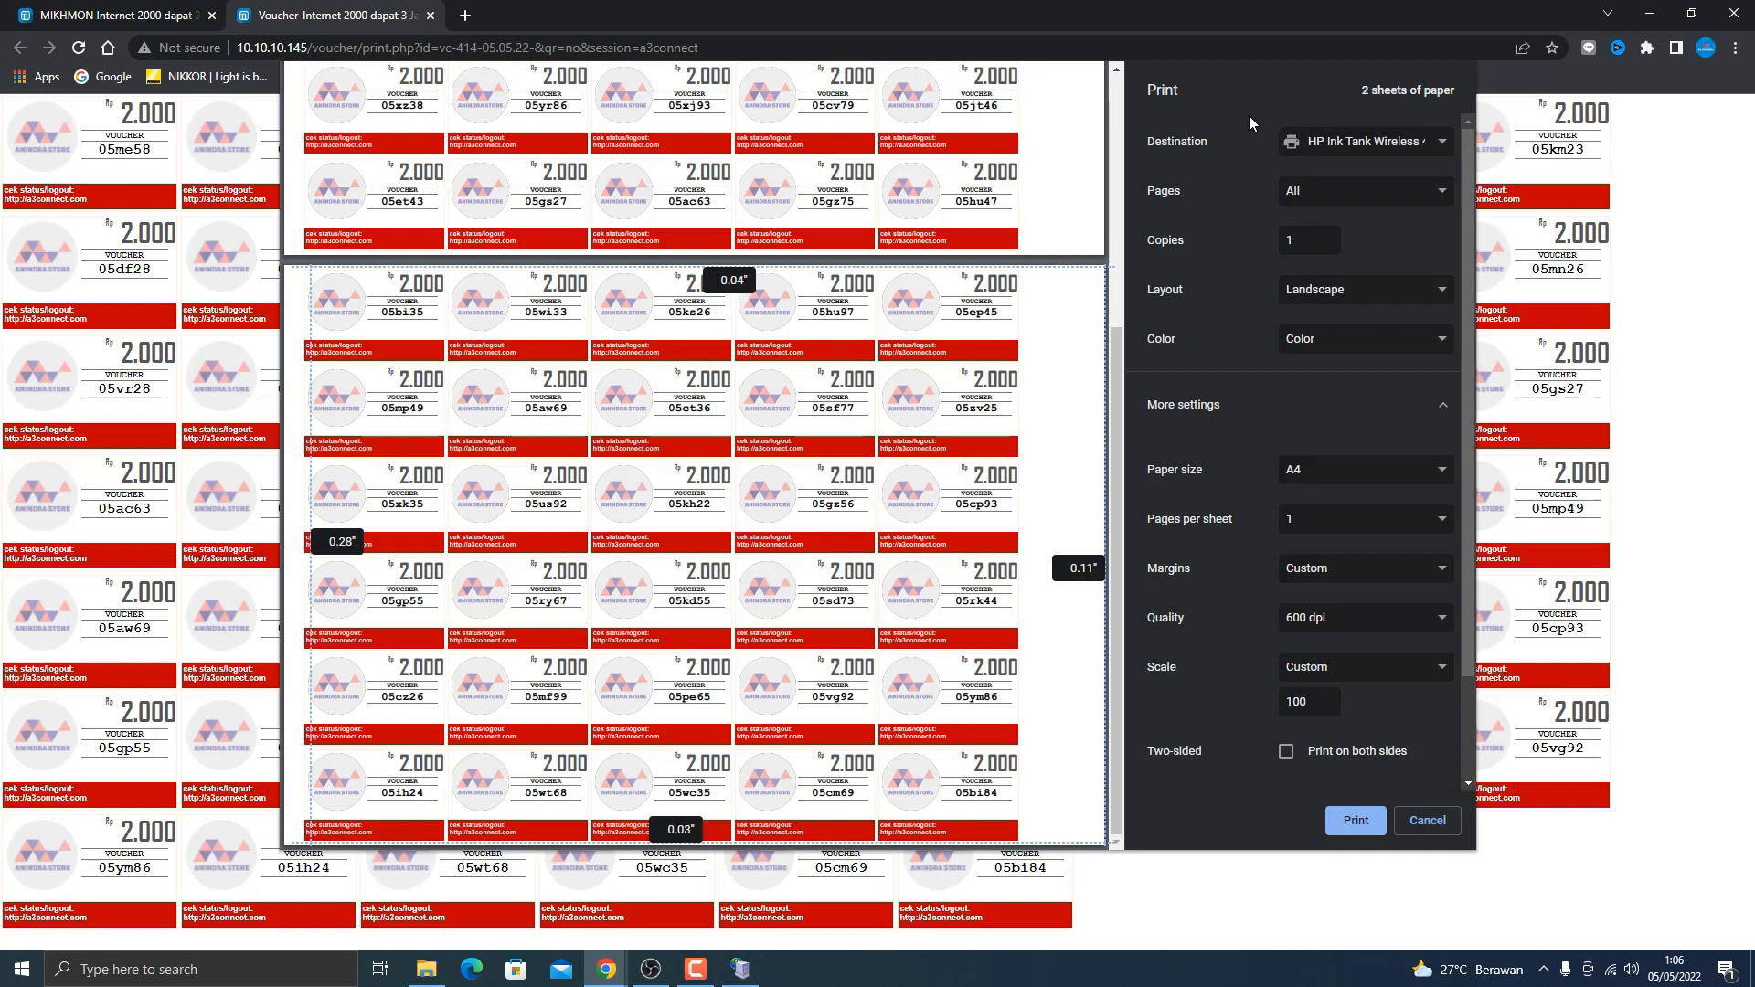
pyautogui.scroll(-1, 1238, 419)
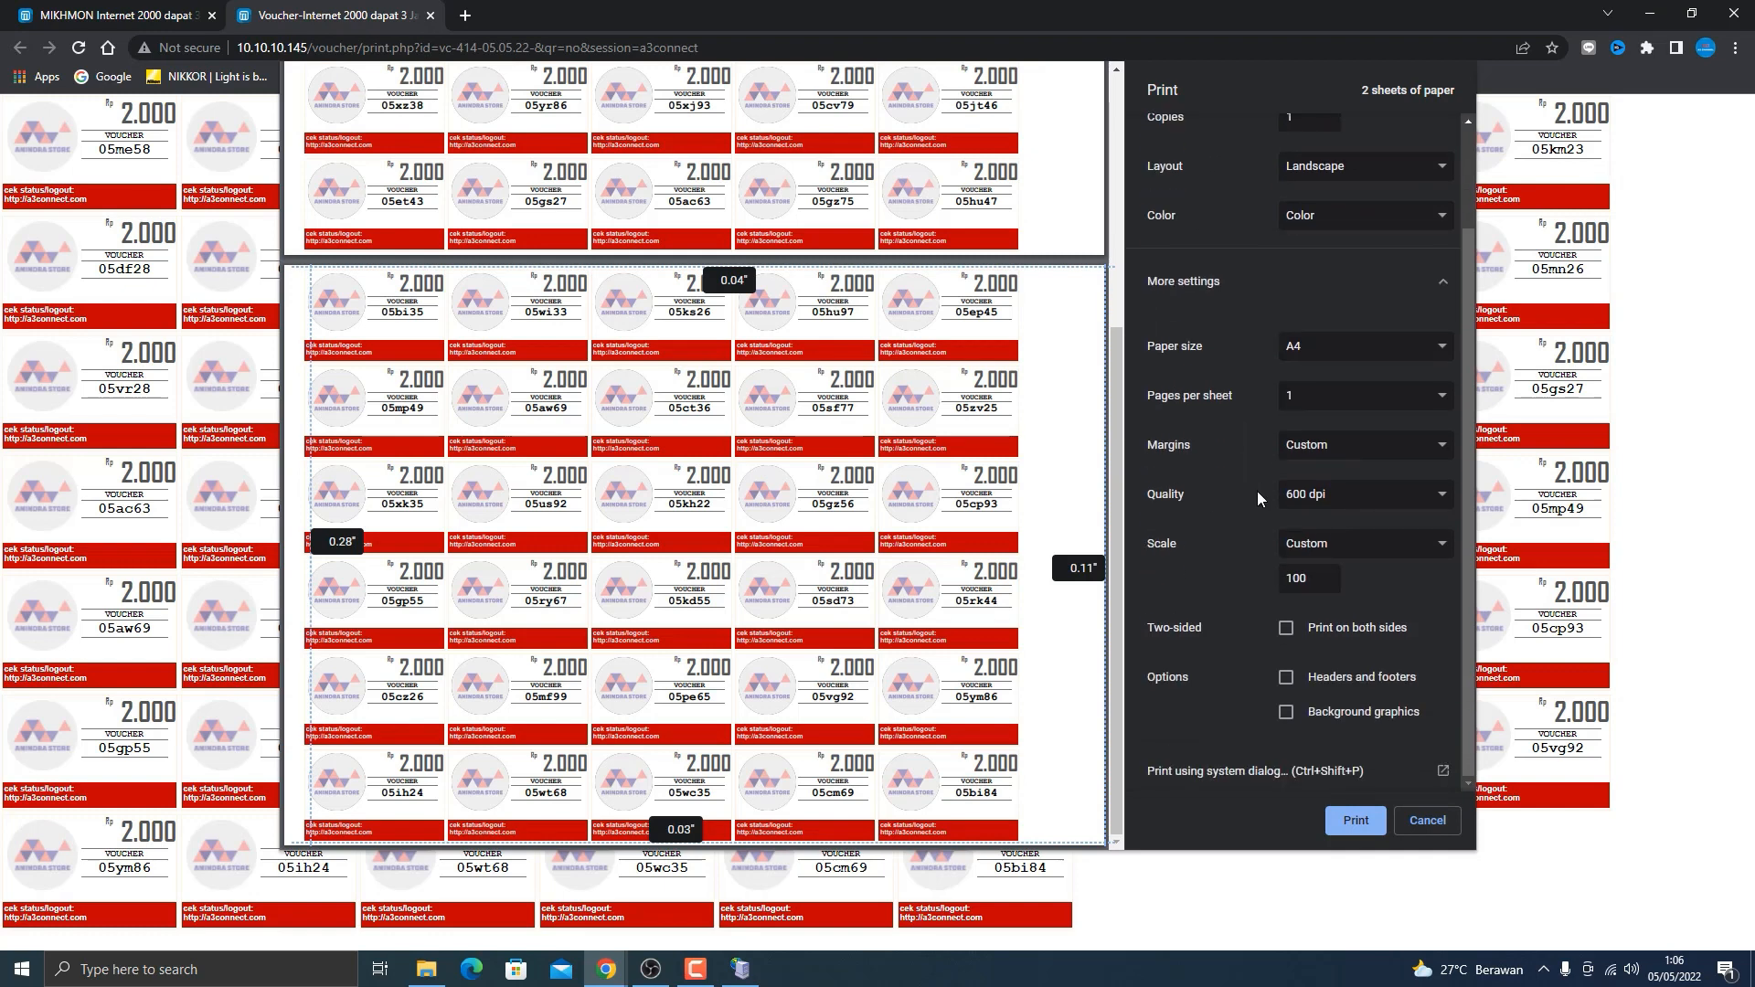
pyautogui.click(1344, 823)
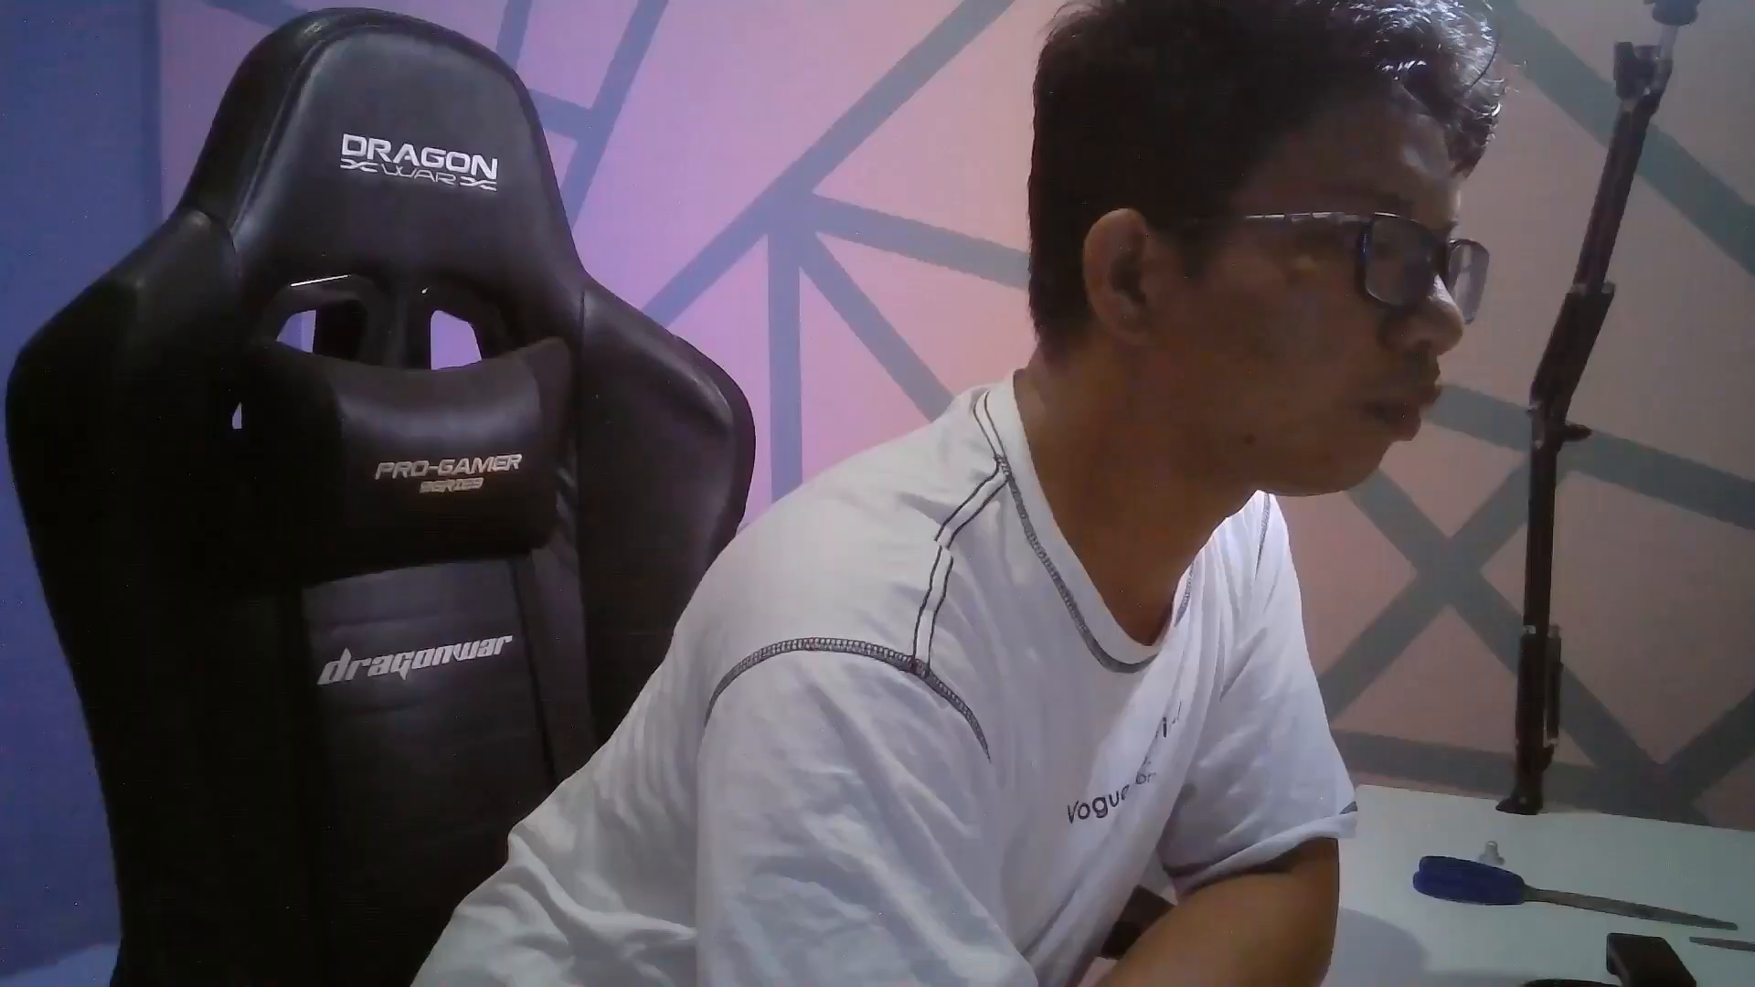